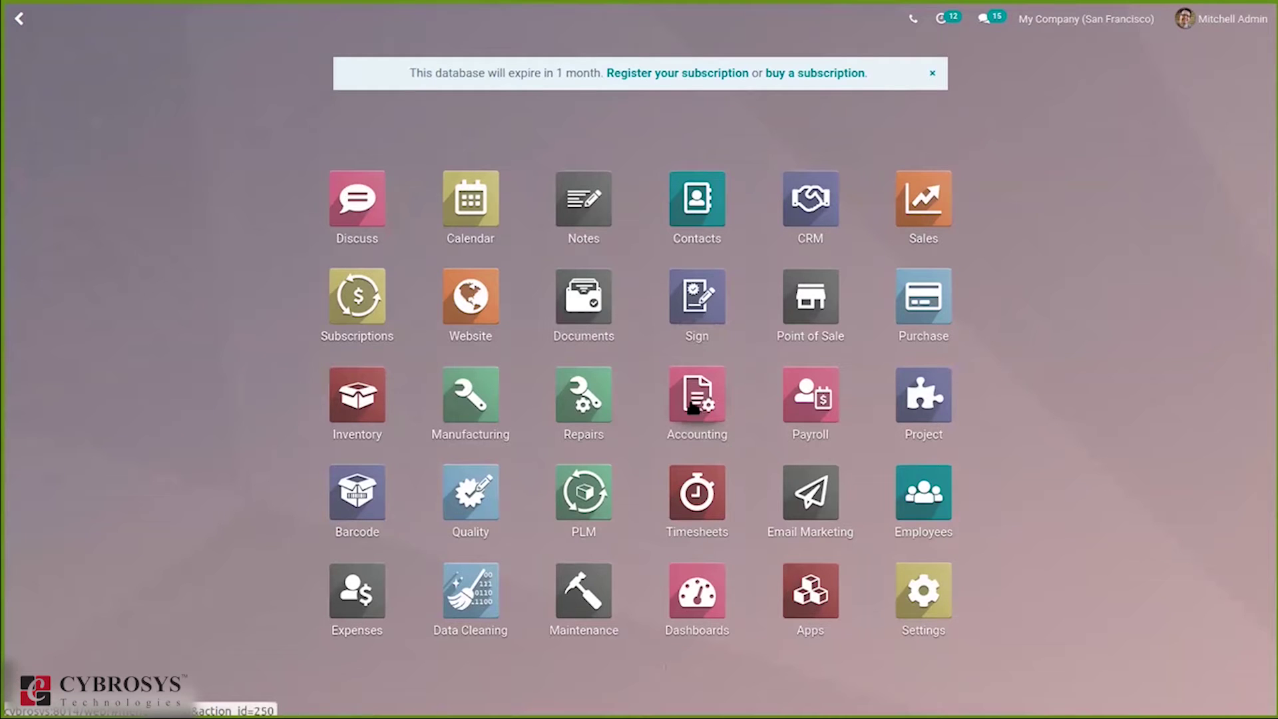
Open the customer Follow-up Reports in Accounting and remove the Customer Invoices and In need of action filters.
left_click(695, 409)
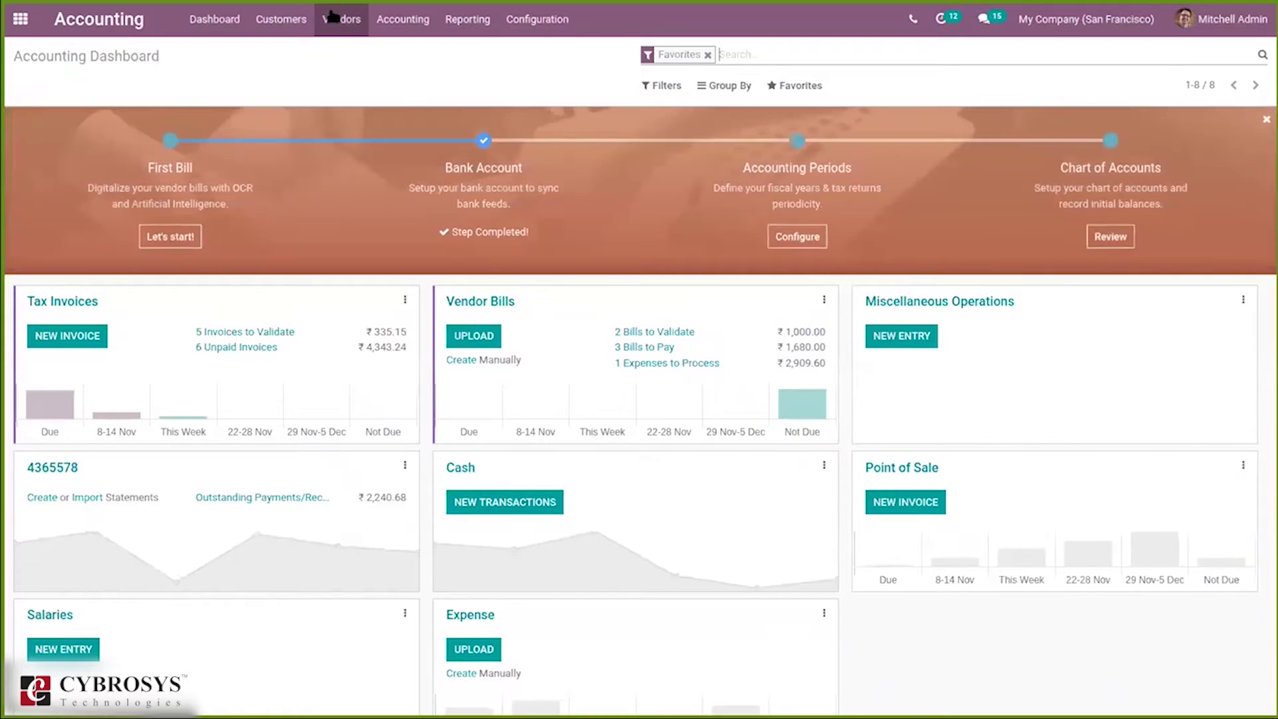
left_click(281, 19)
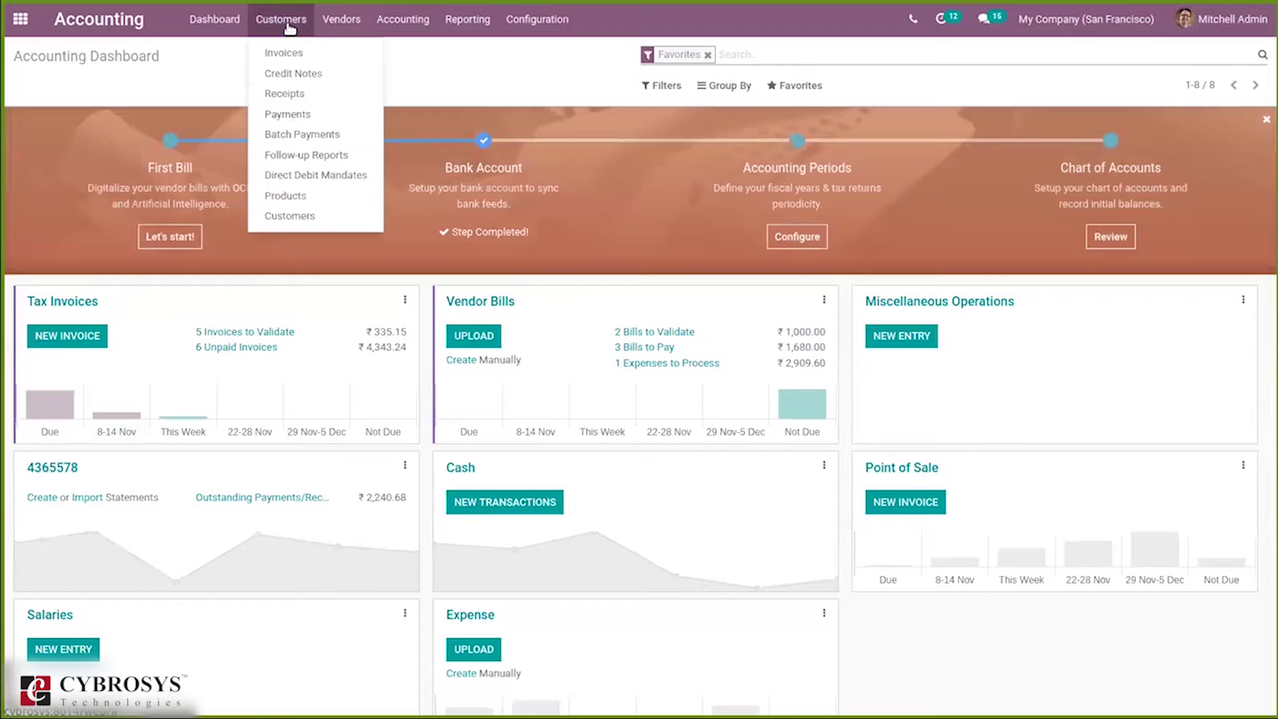
left_click(310, 157)
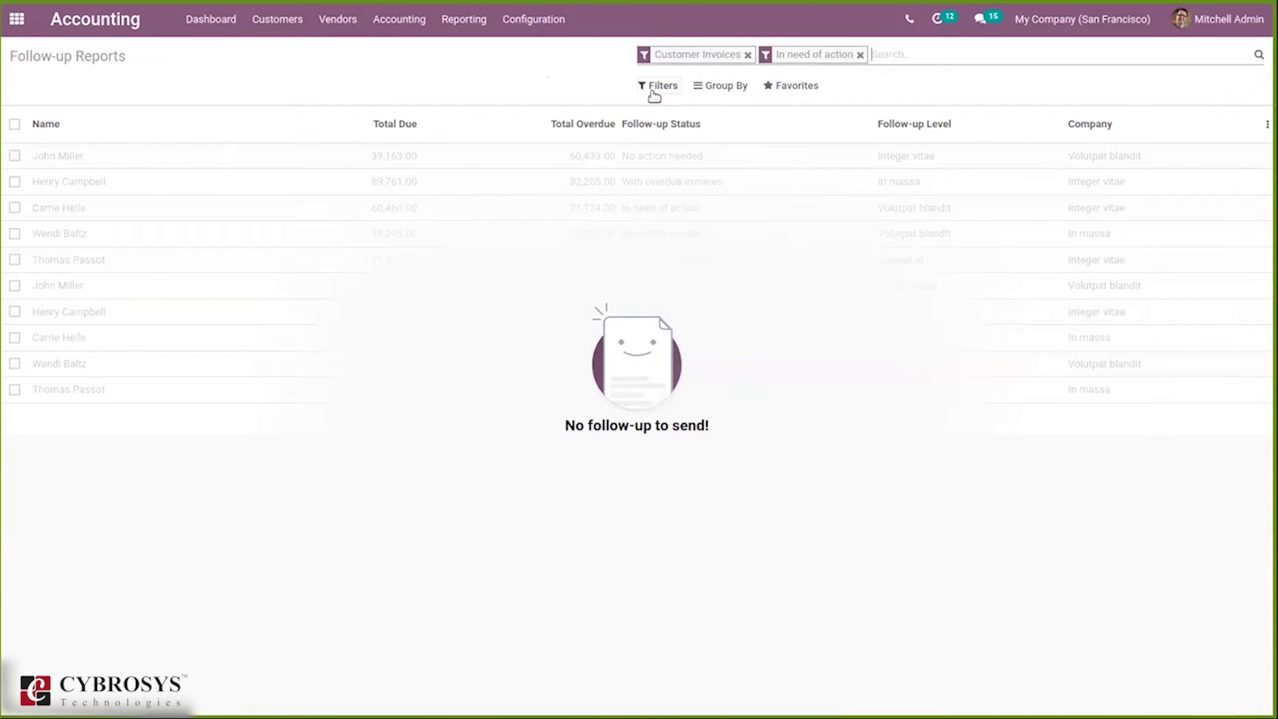
left_click(747, 55)
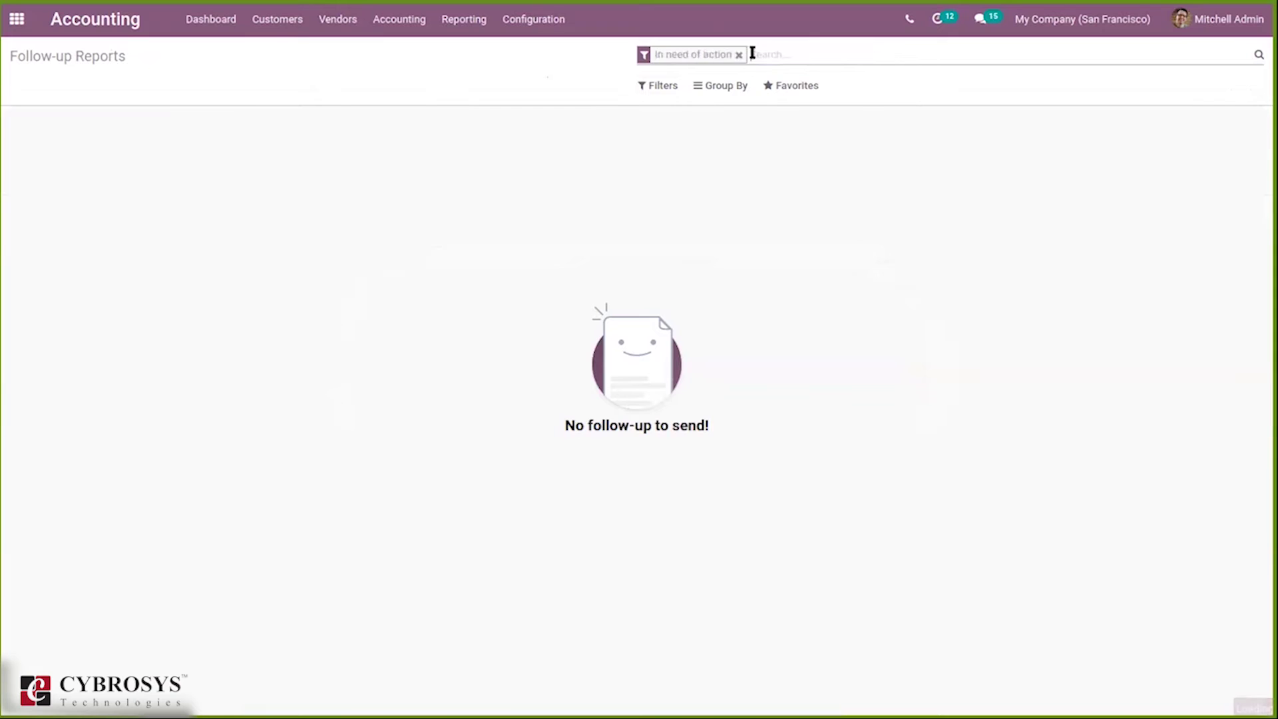
left_click(738, 55)
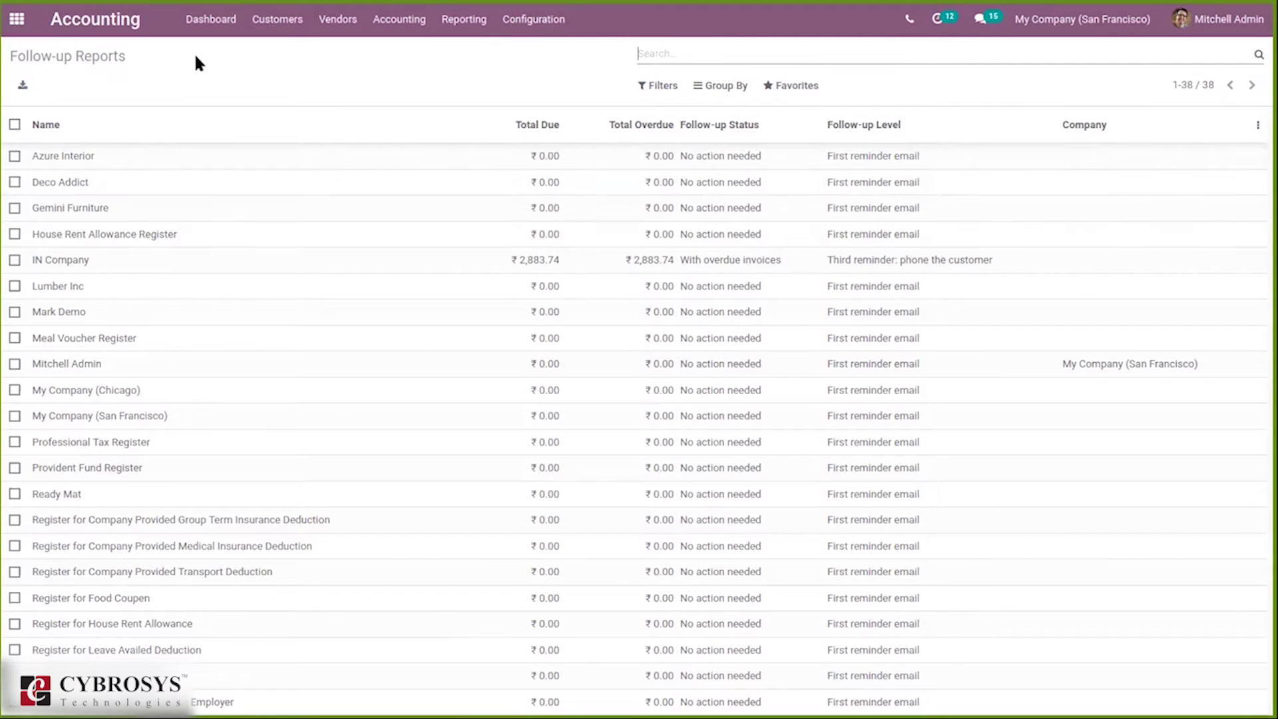
Create a new customer invoice for Lumber Inc with the GST treatment set to Consumer.
left_click(278, 25)
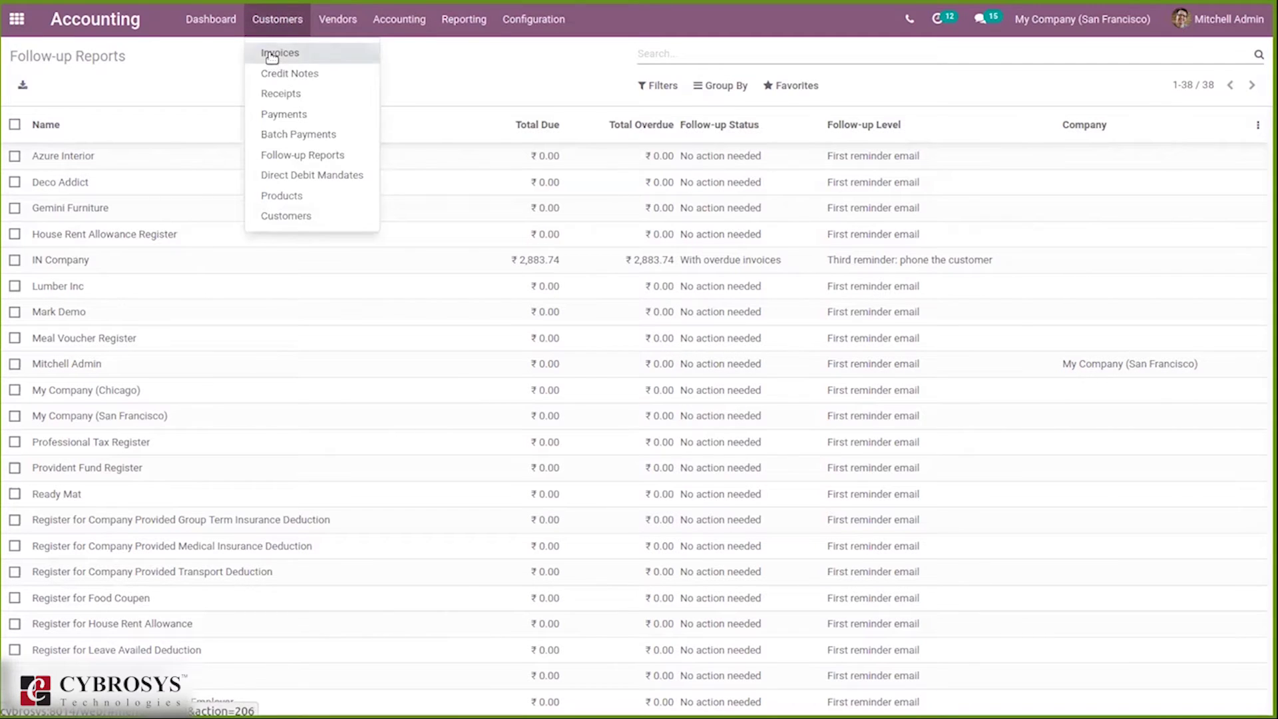
left_click(269, 53)
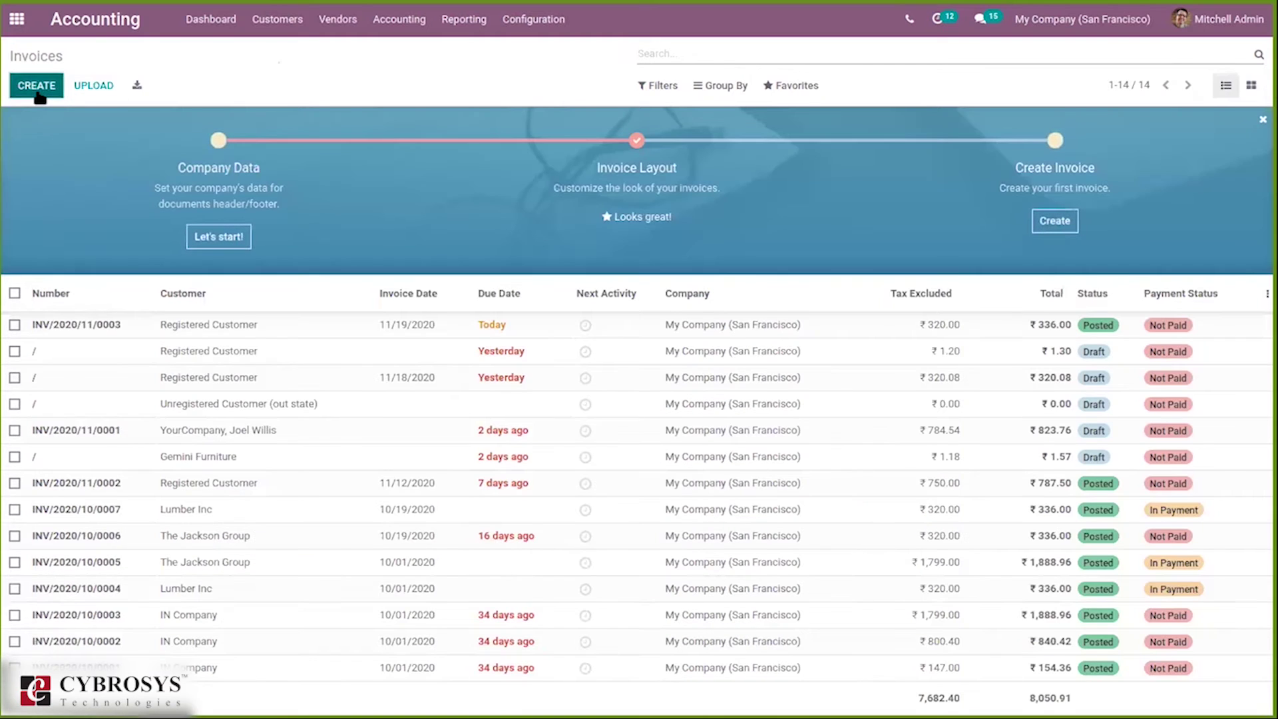
key("alt+c")
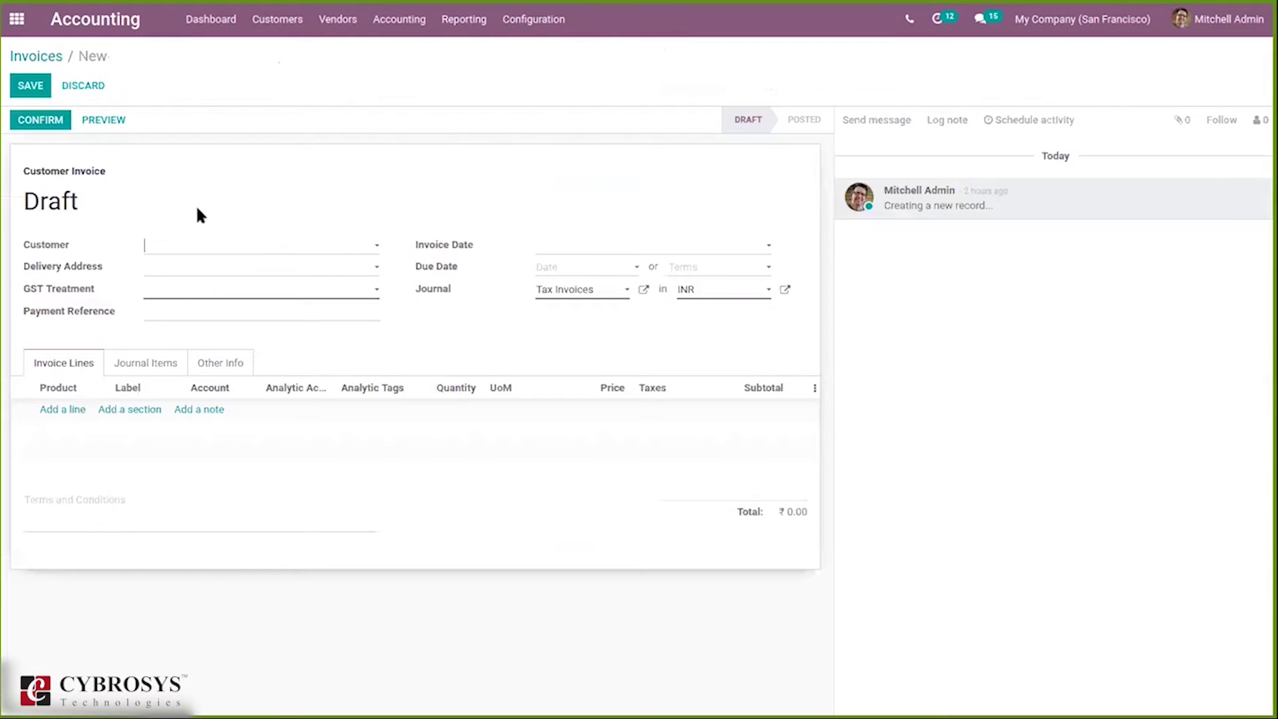
type("lum")
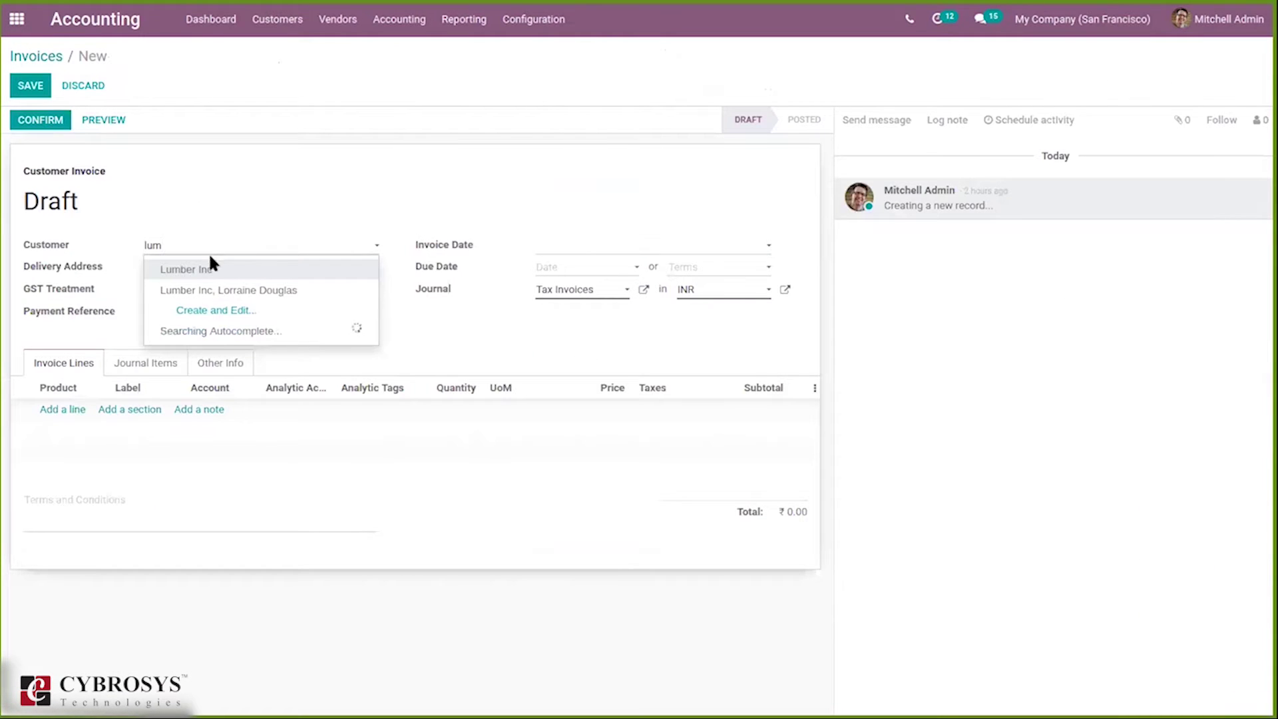
left_click(215, 273)
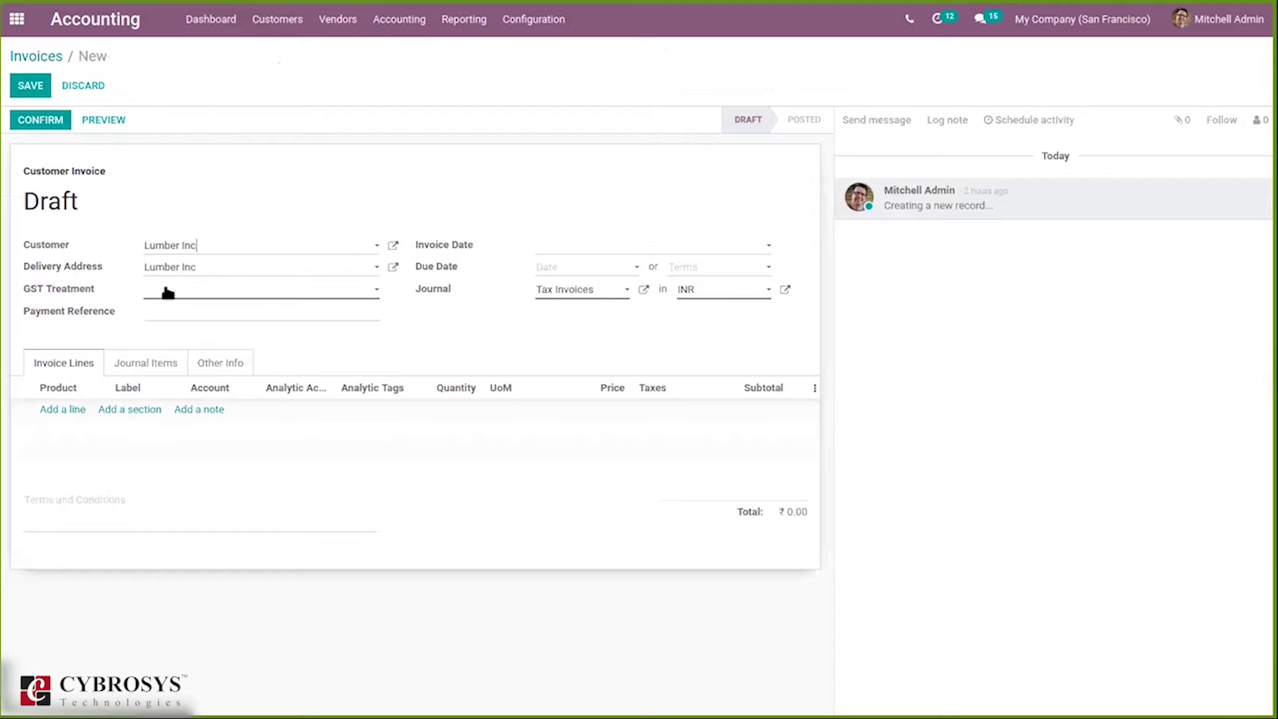
left_click(169, 297)
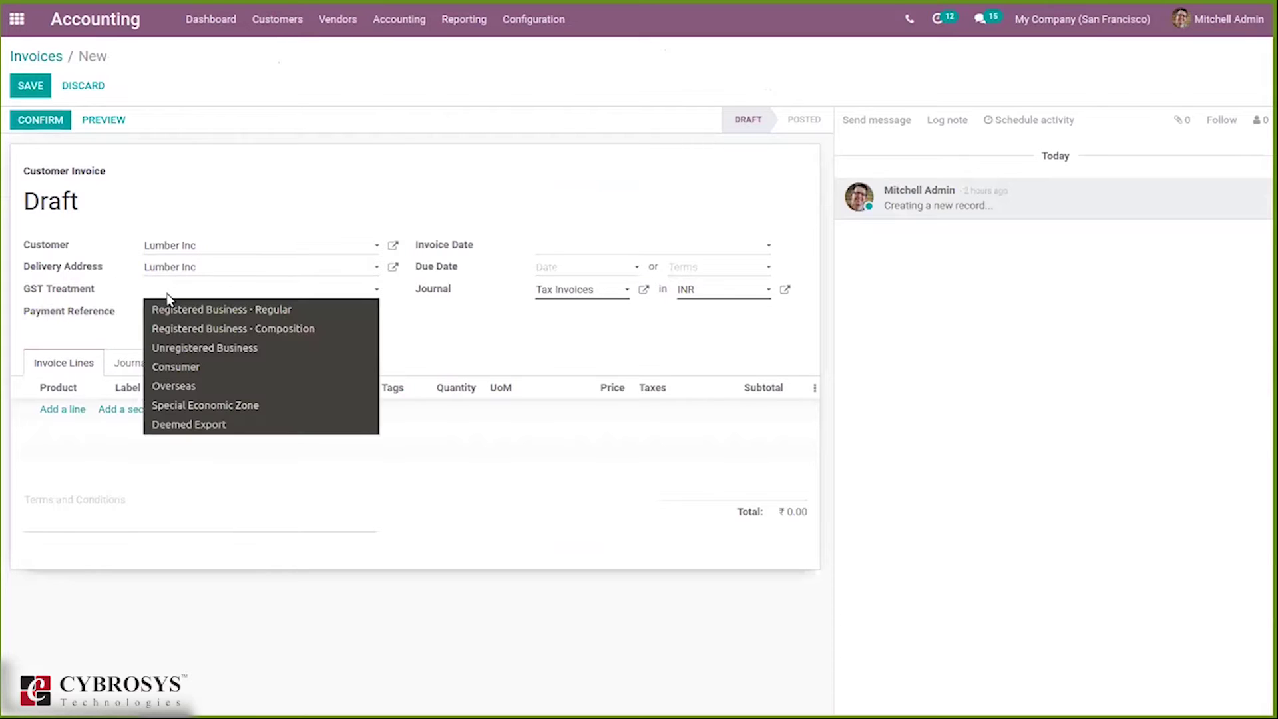
left_click(175, 367)
Add an invoice line for the product [E-COM09] Large Desk.
left_click(63, 410)
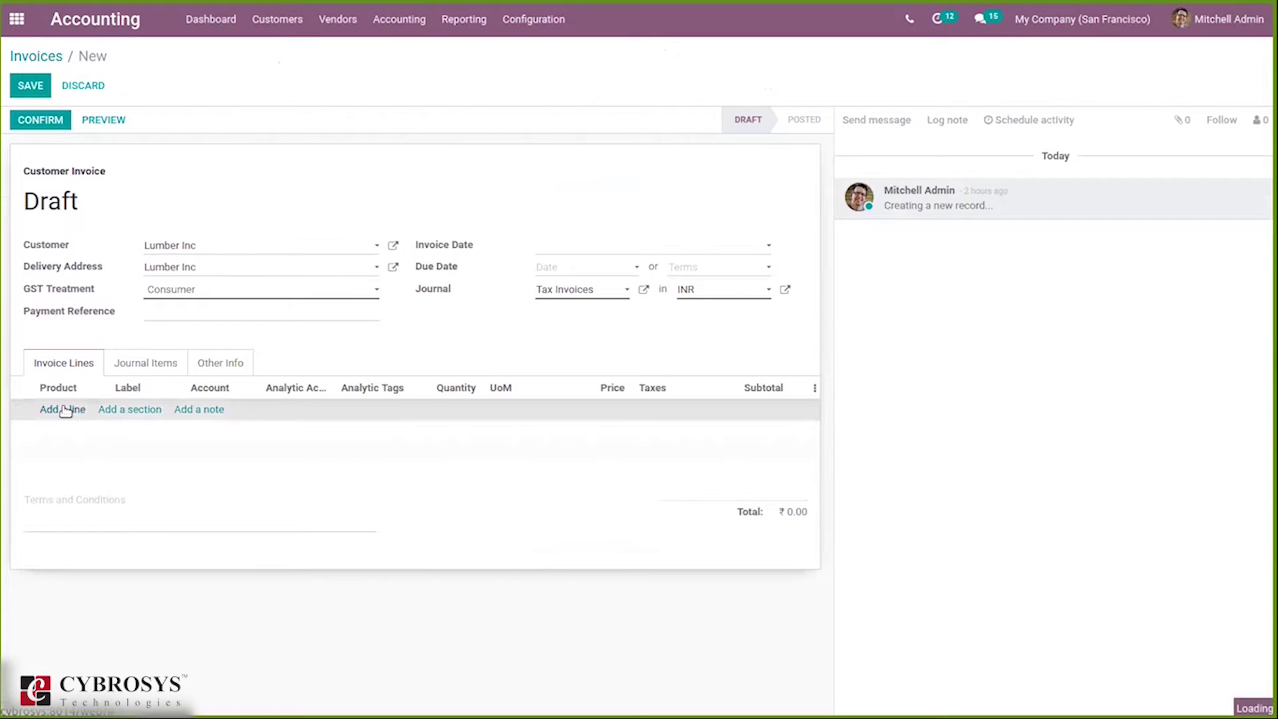
type("l")
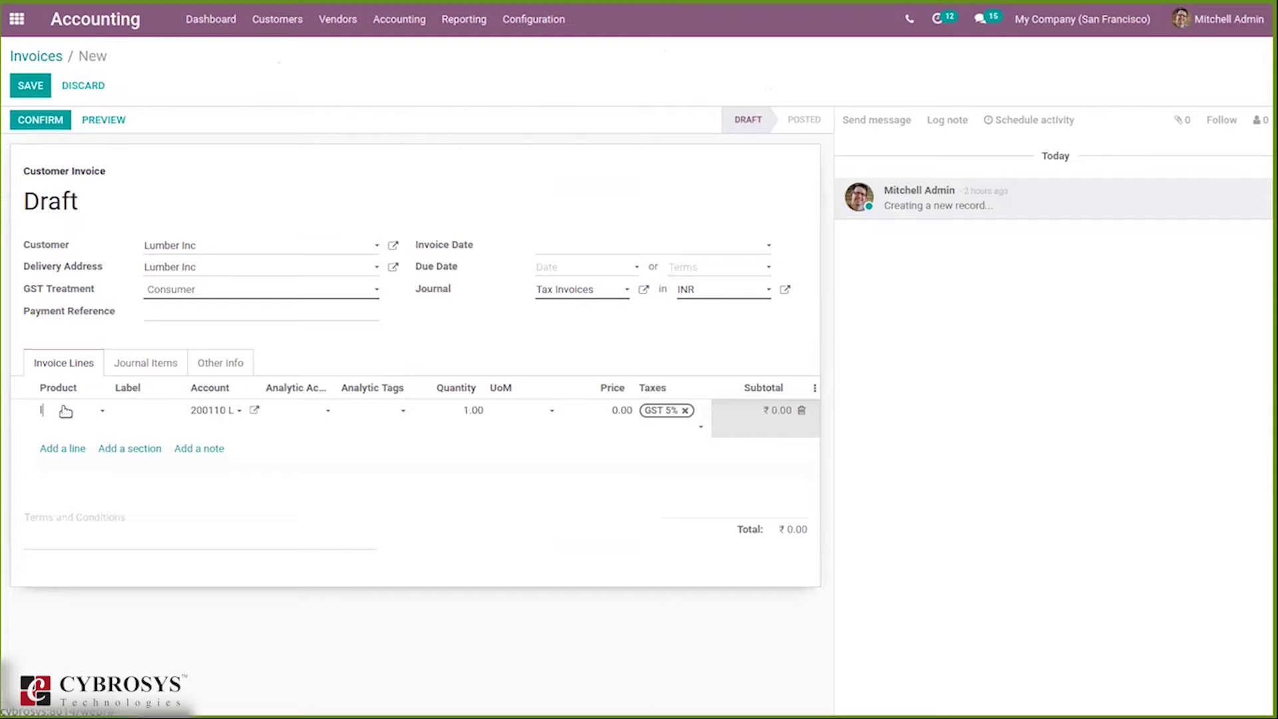
type("ar")
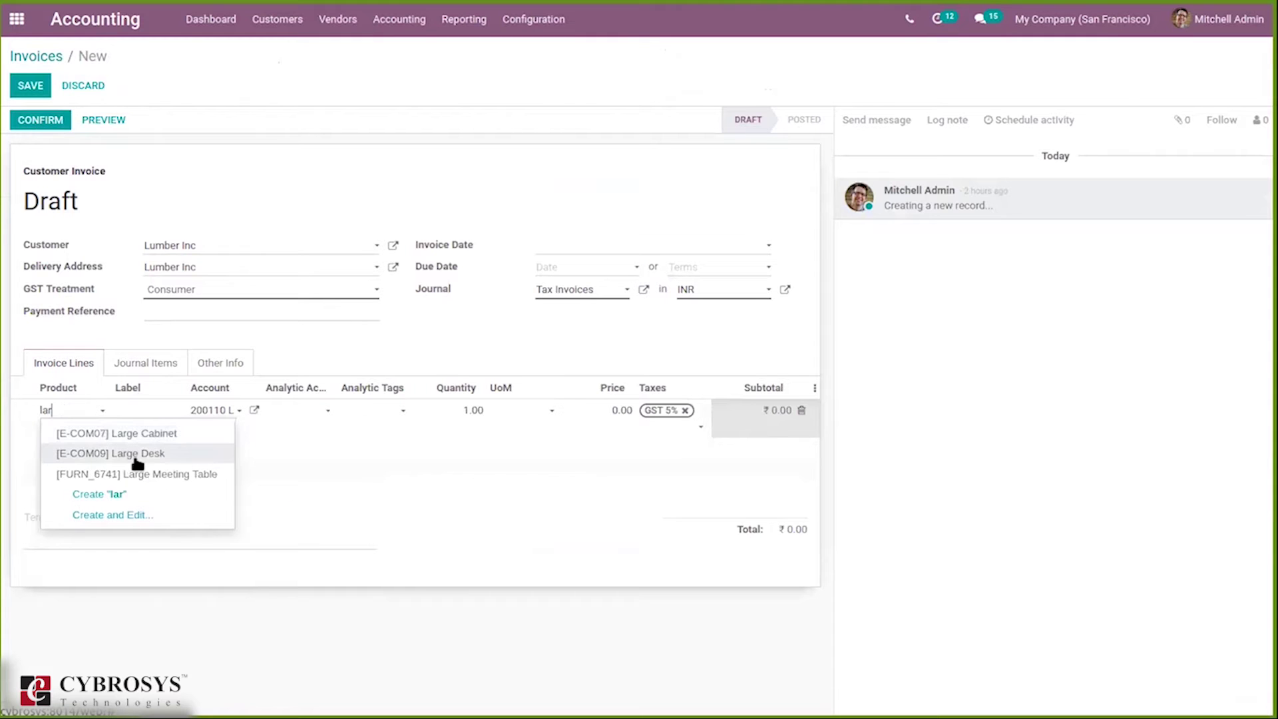
left_click(136, 458)
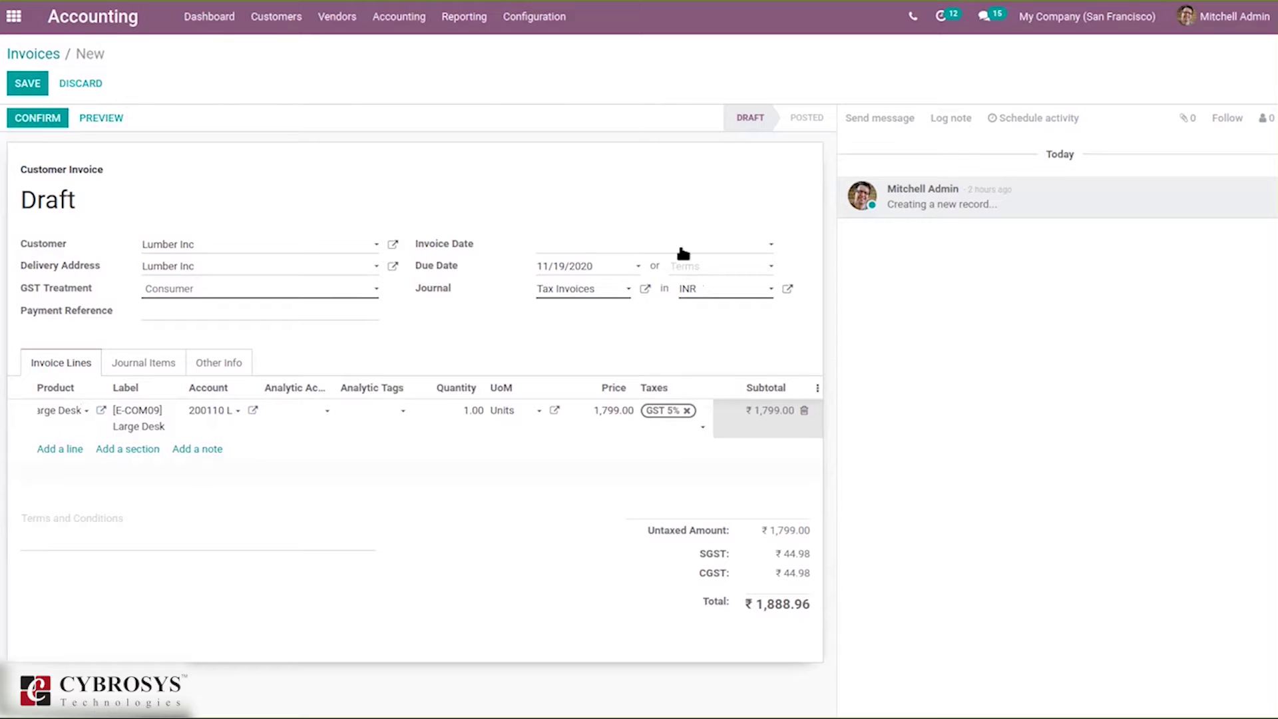
Set the invoice's payment terms to 15 Days and its invoice date to 10/19/2020.
left_click(684, 266)
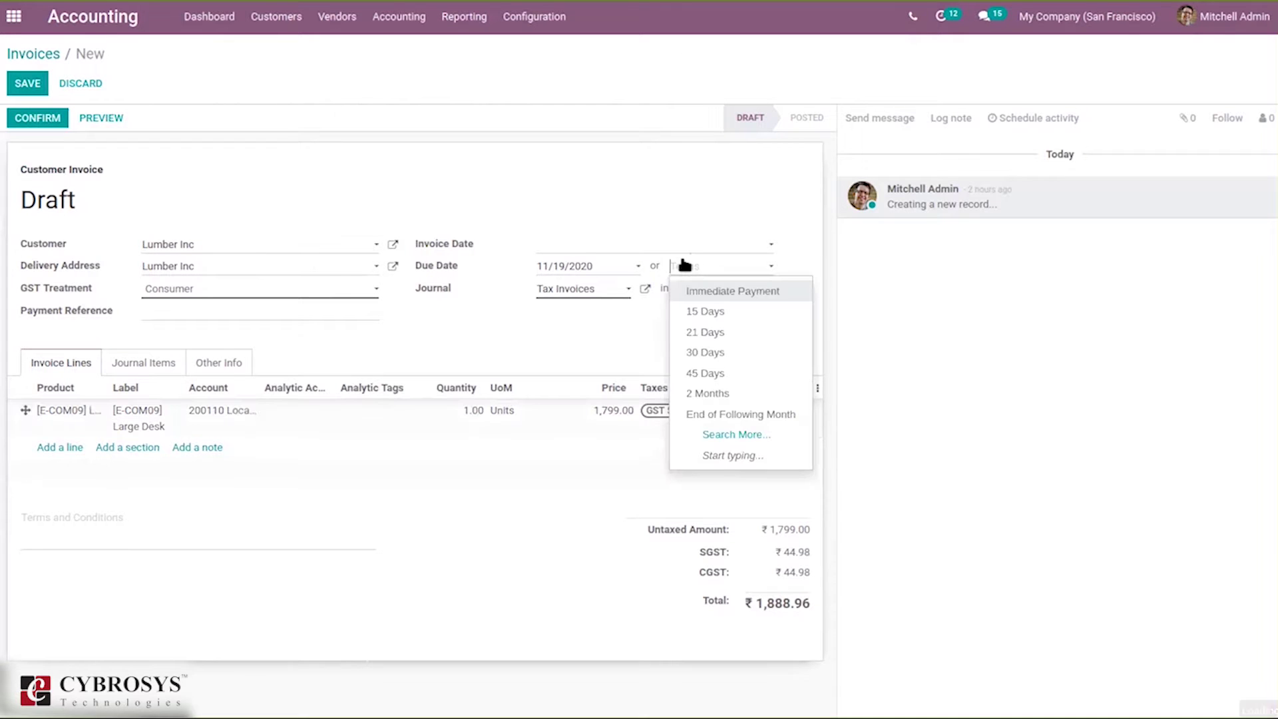
left_click(707, 310)
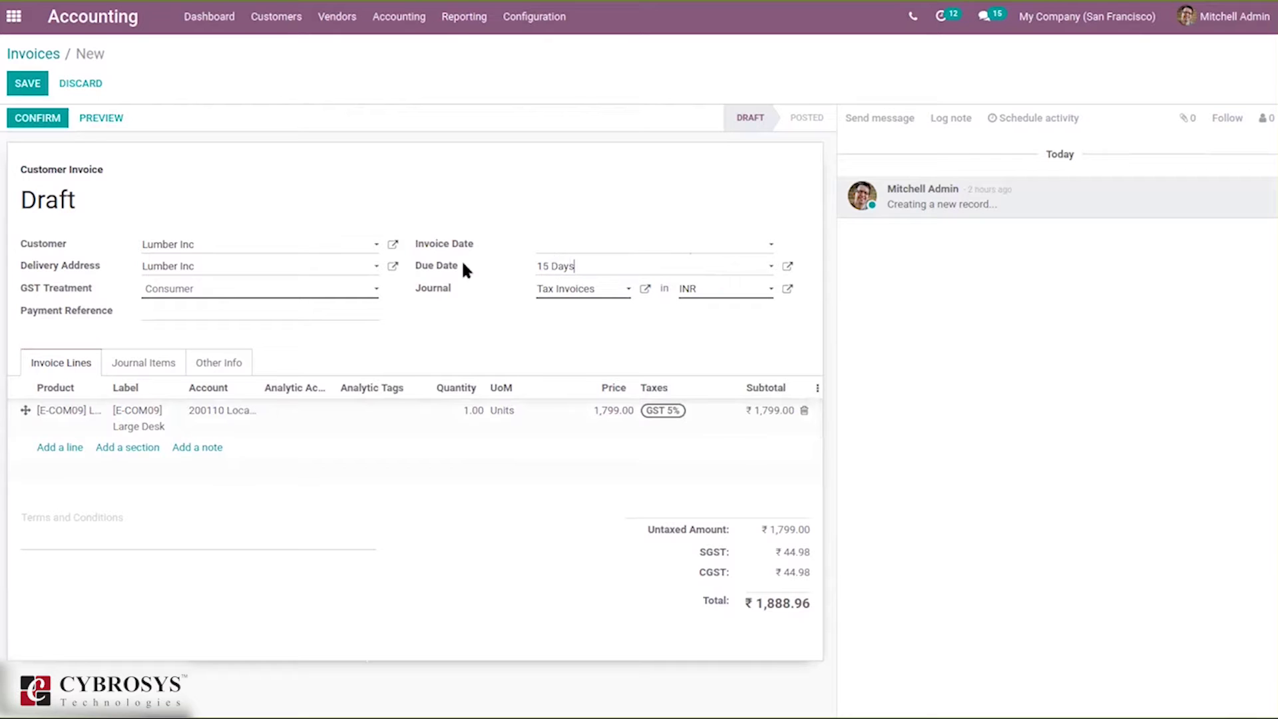
left_click(554, 247)
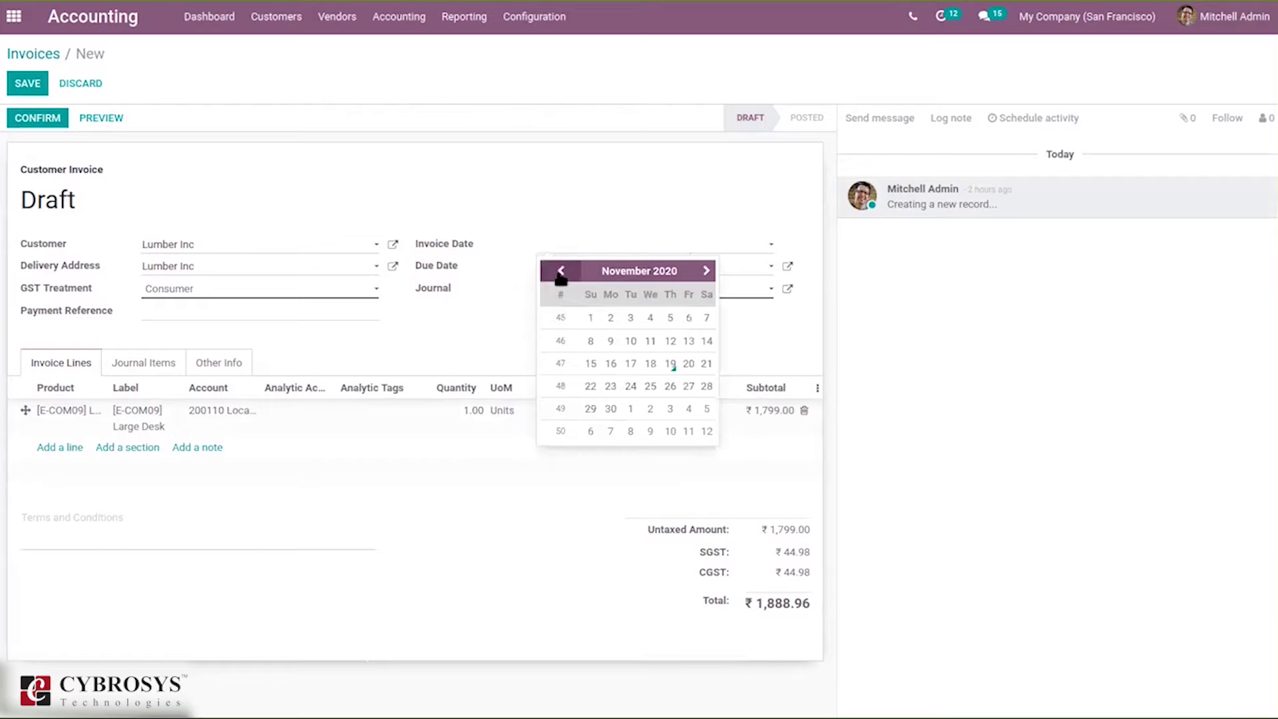
left_click(561, 271)
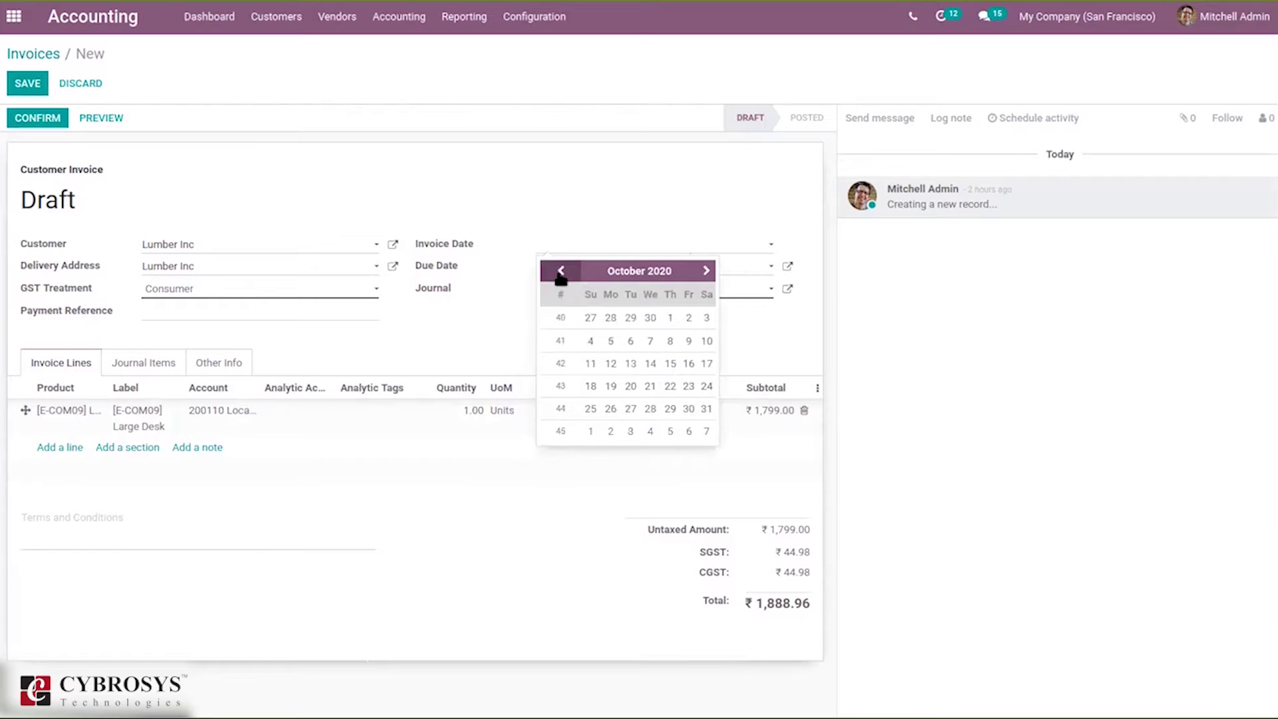
left_click(613, 390)
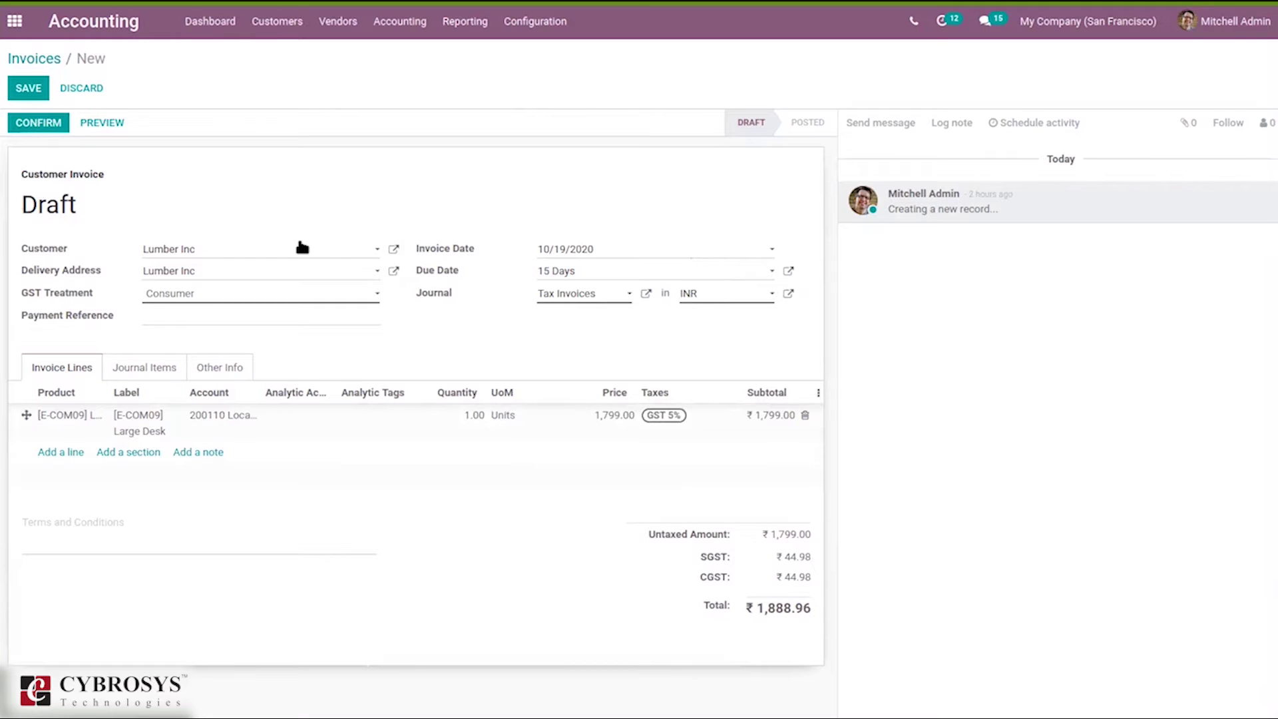
Confirm the Lumber Inc invoice and reopen it from the invoice list.
left_click(30, 127)
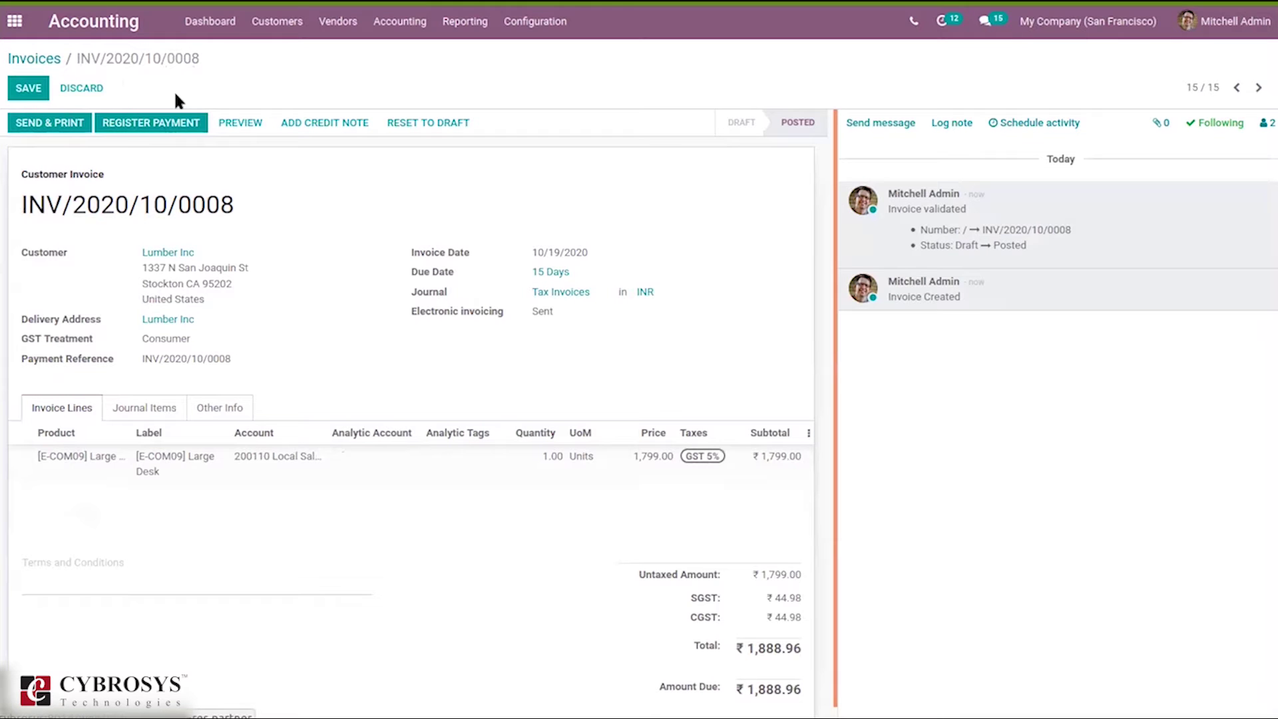
left_click(22, 60)
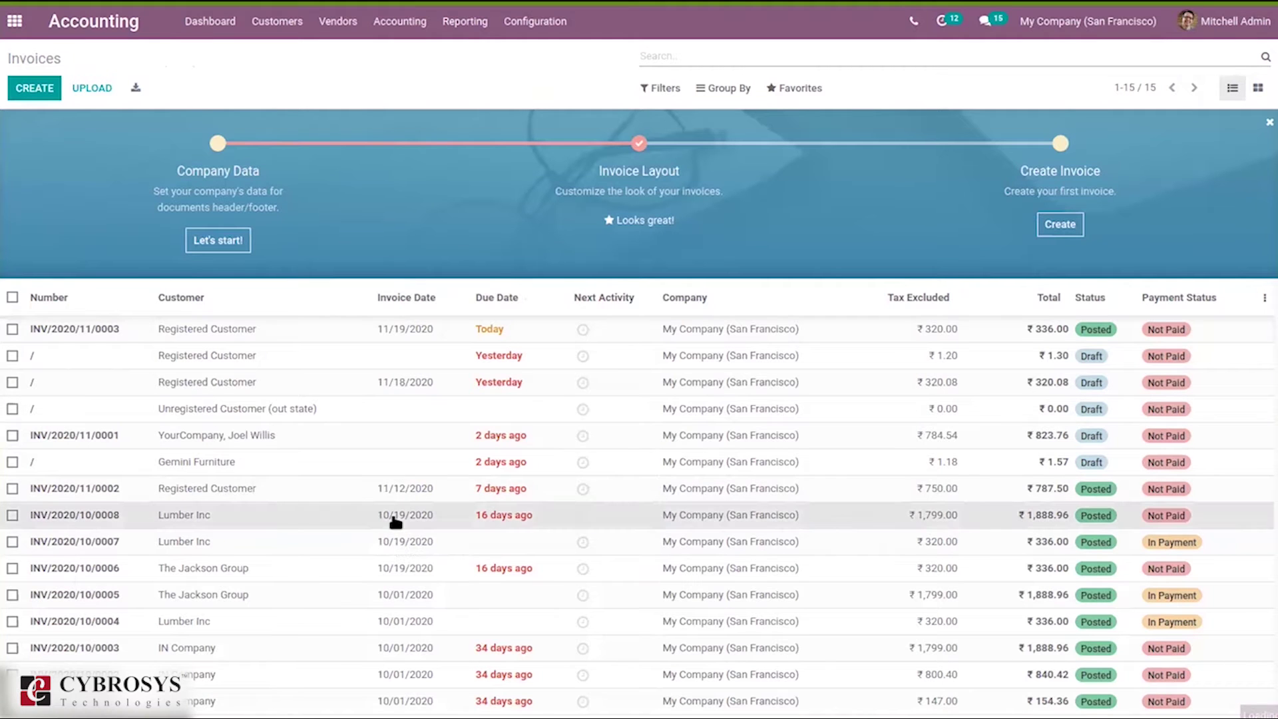
left_click(350, 519)
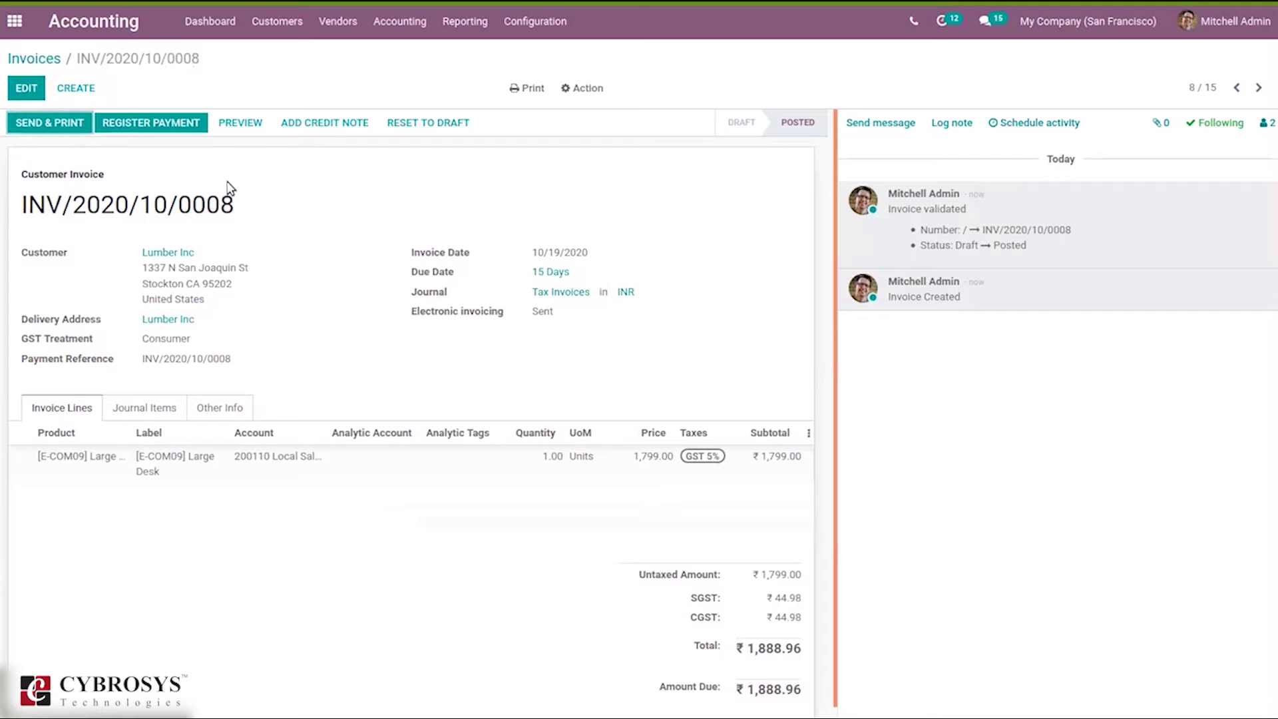
Open Lumber Inc's follow-up report through the due amount on its customer record and view the debtor rating options.
left_click(146, 257)
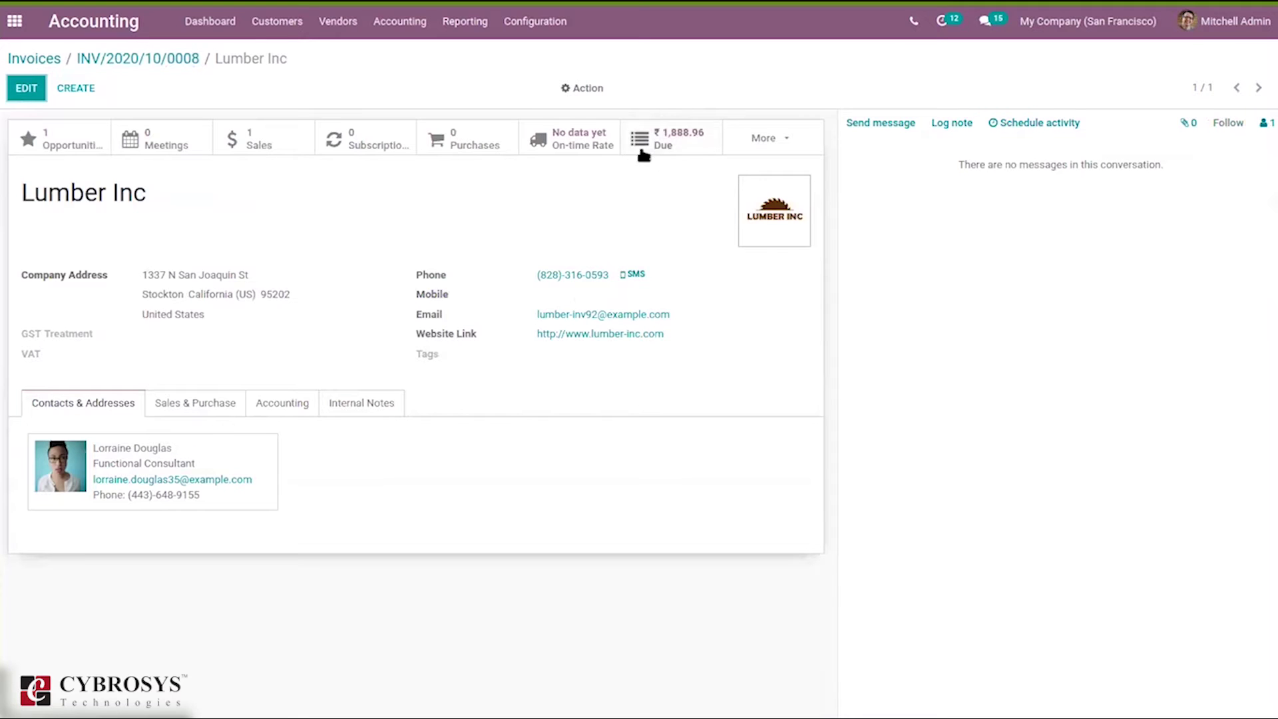
left_click(682, 133)
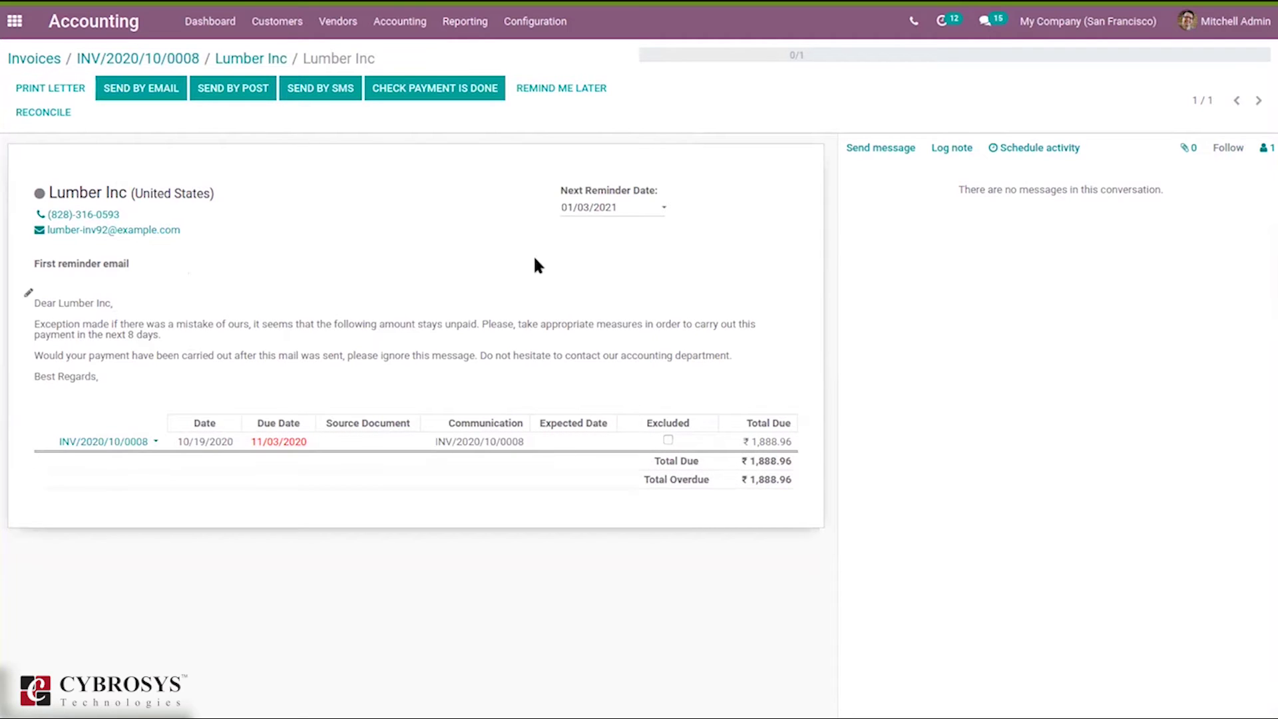
left_click(40, 193)
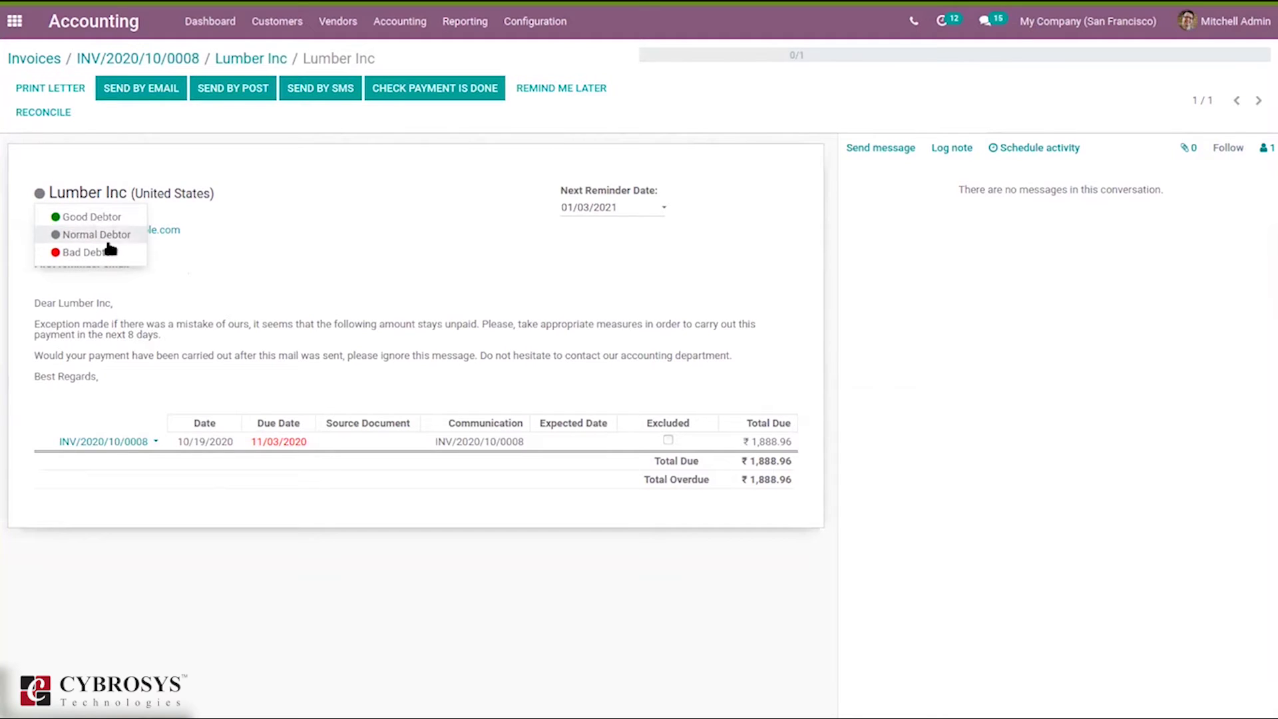
left_click(291, 250)
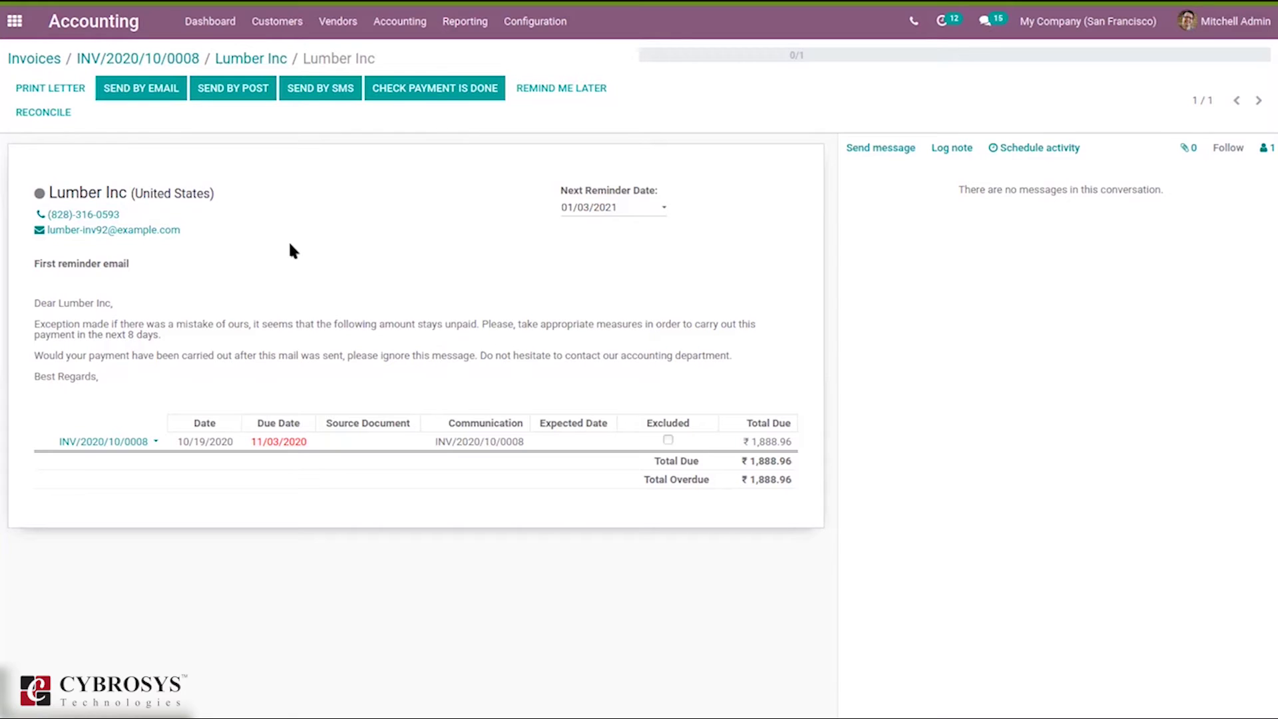
Open the reminder message for editing, save it with its existing wording, and send the follow-up by email.
left_click(27, 294)
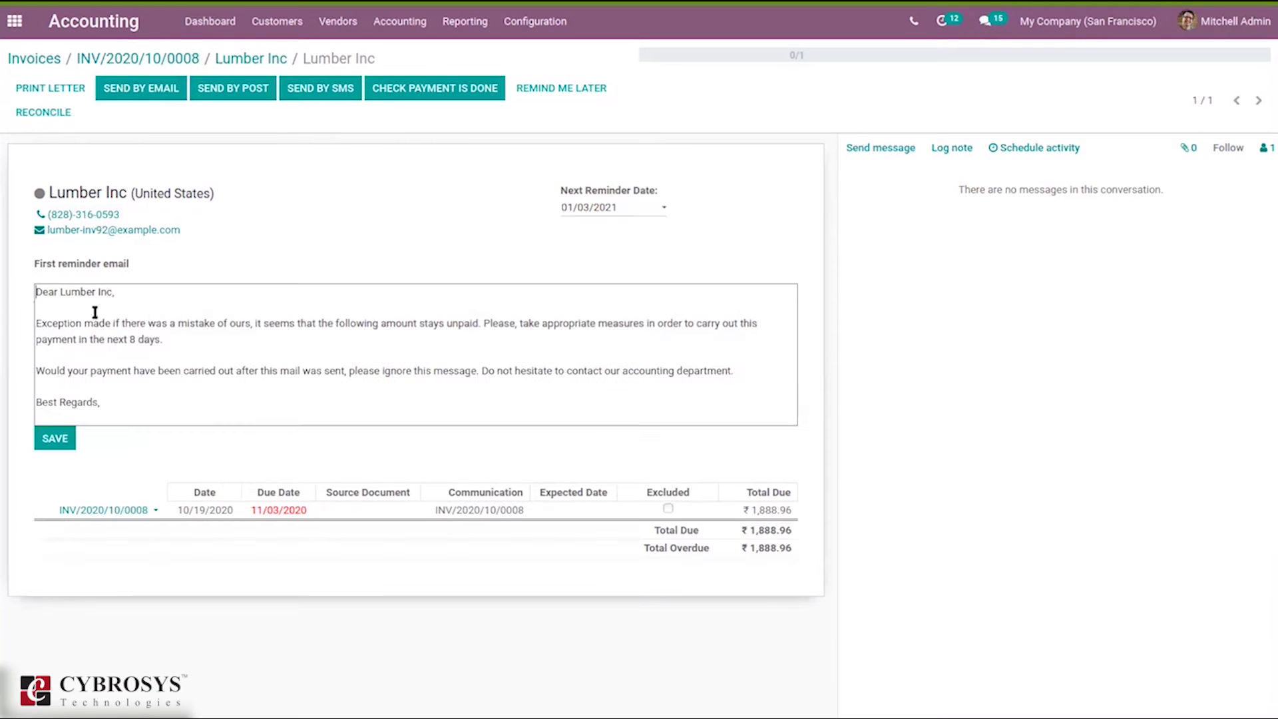
left_click(172, 356)
left_click(196, 338)
left_click(54, 439)
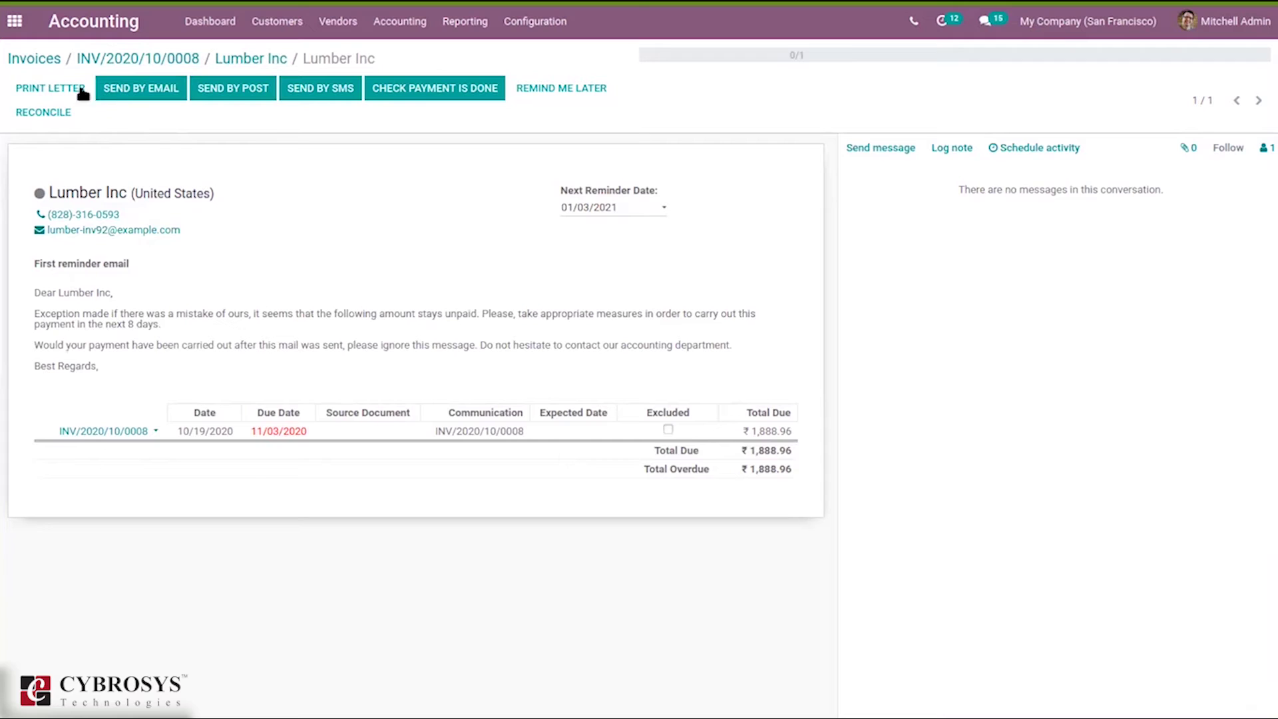
left_click(116, 87)
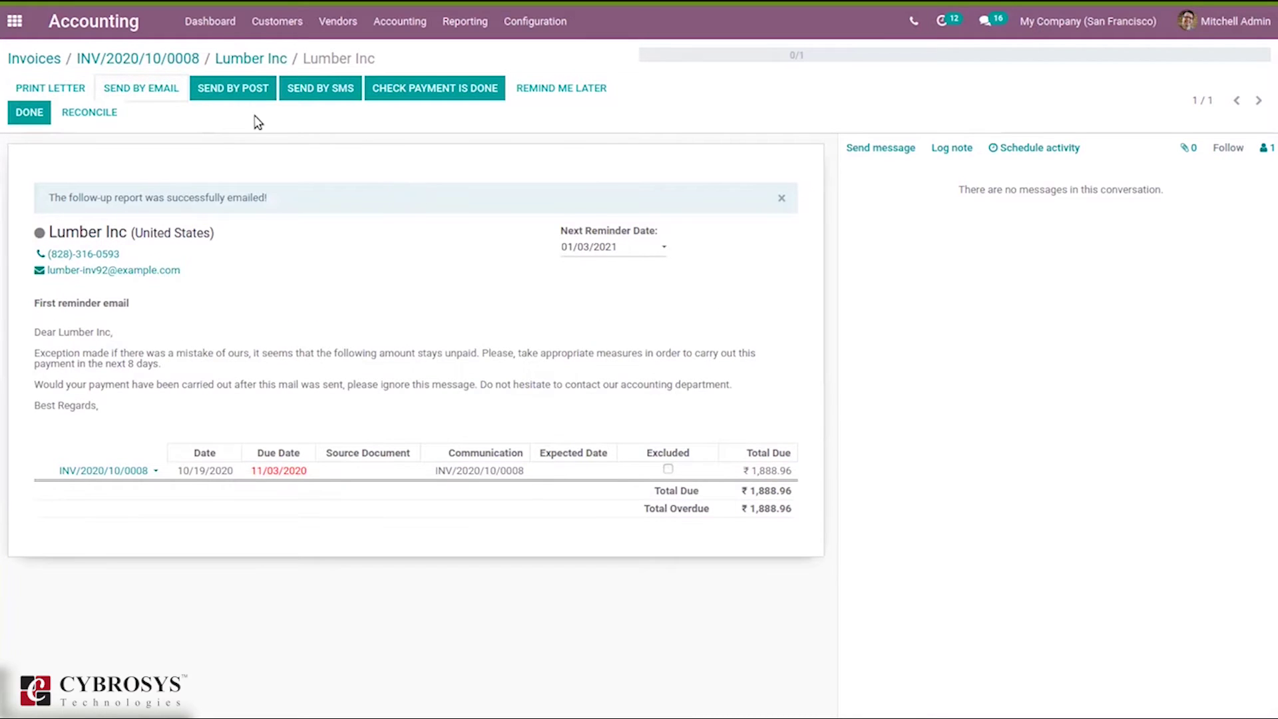
Review the options for sending the follow-up by post and by SMS, closing each without sending.
left_click(211, 85)
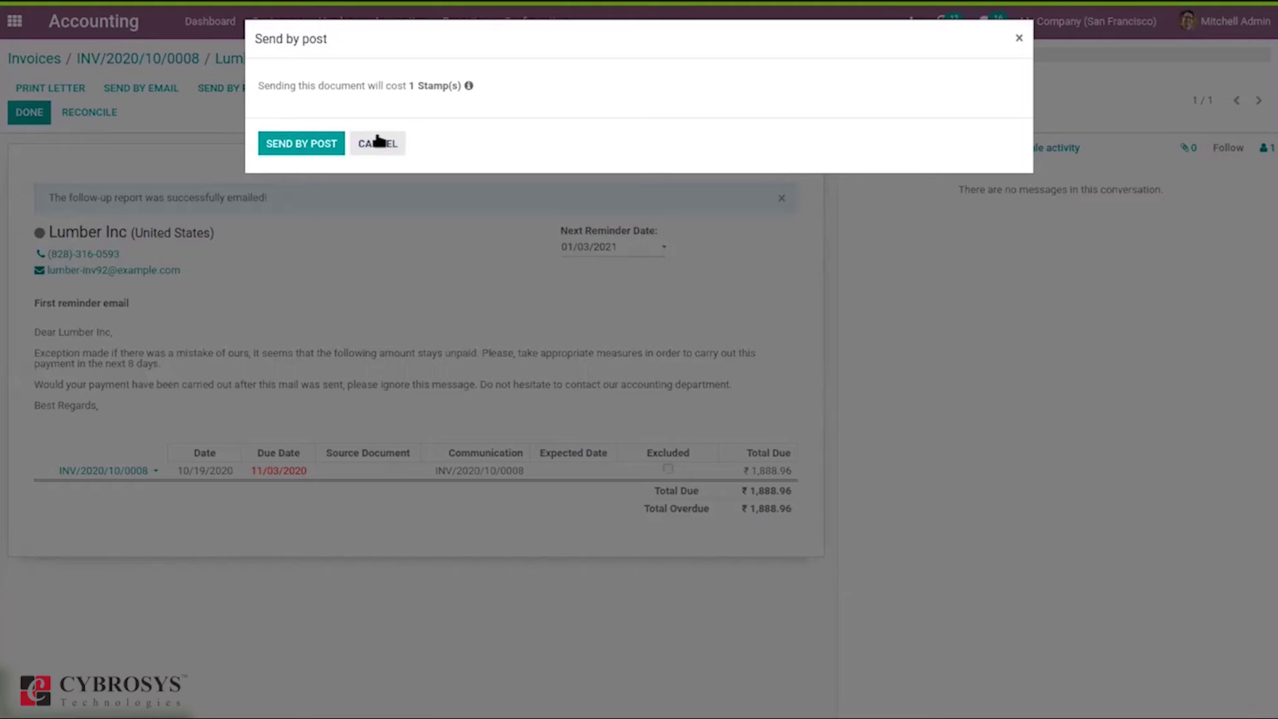
left_click(359, 146)
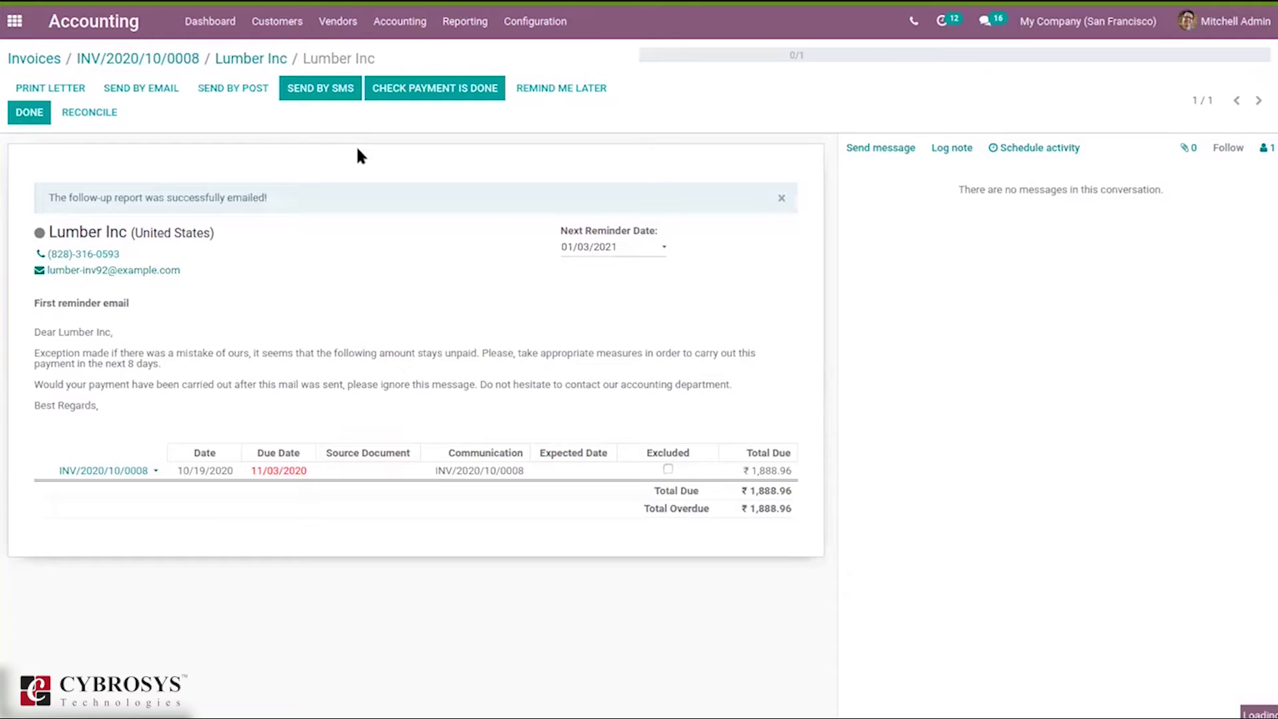
left_click(291, 89)
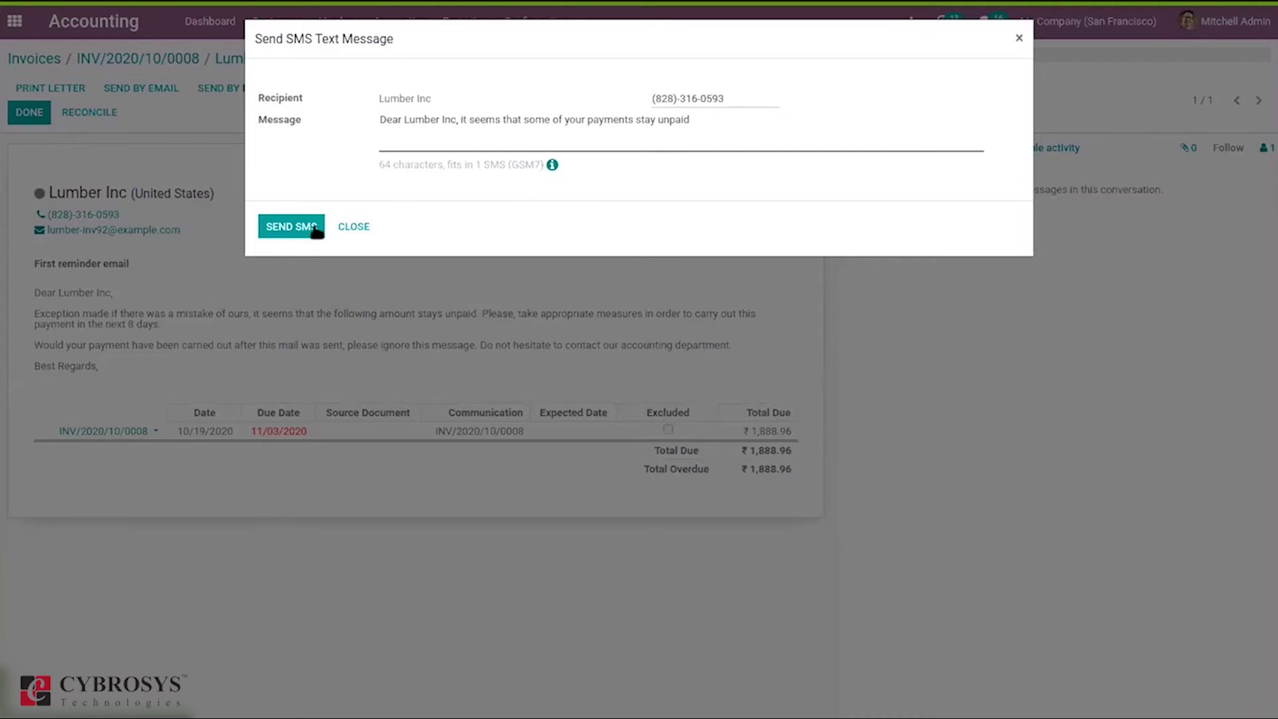
left_click(351, 226)
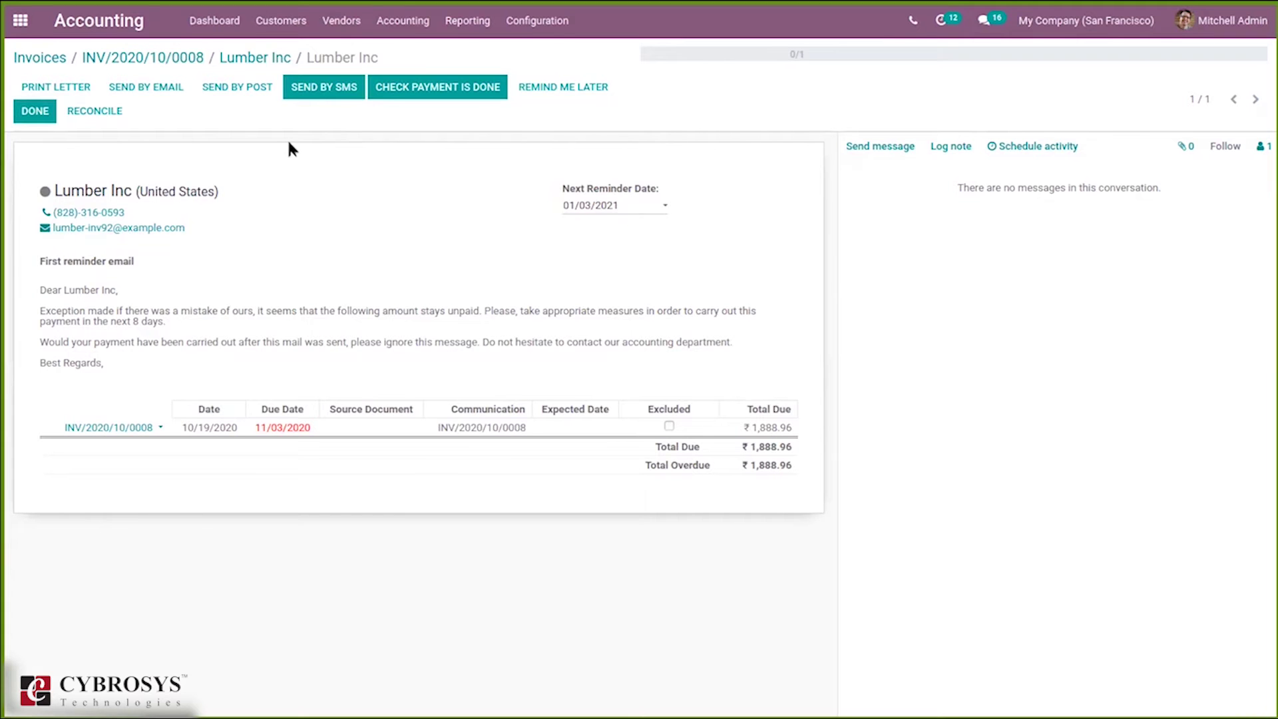
Mark Lumber Inc's follow-up as done.
left_click(35, 110)
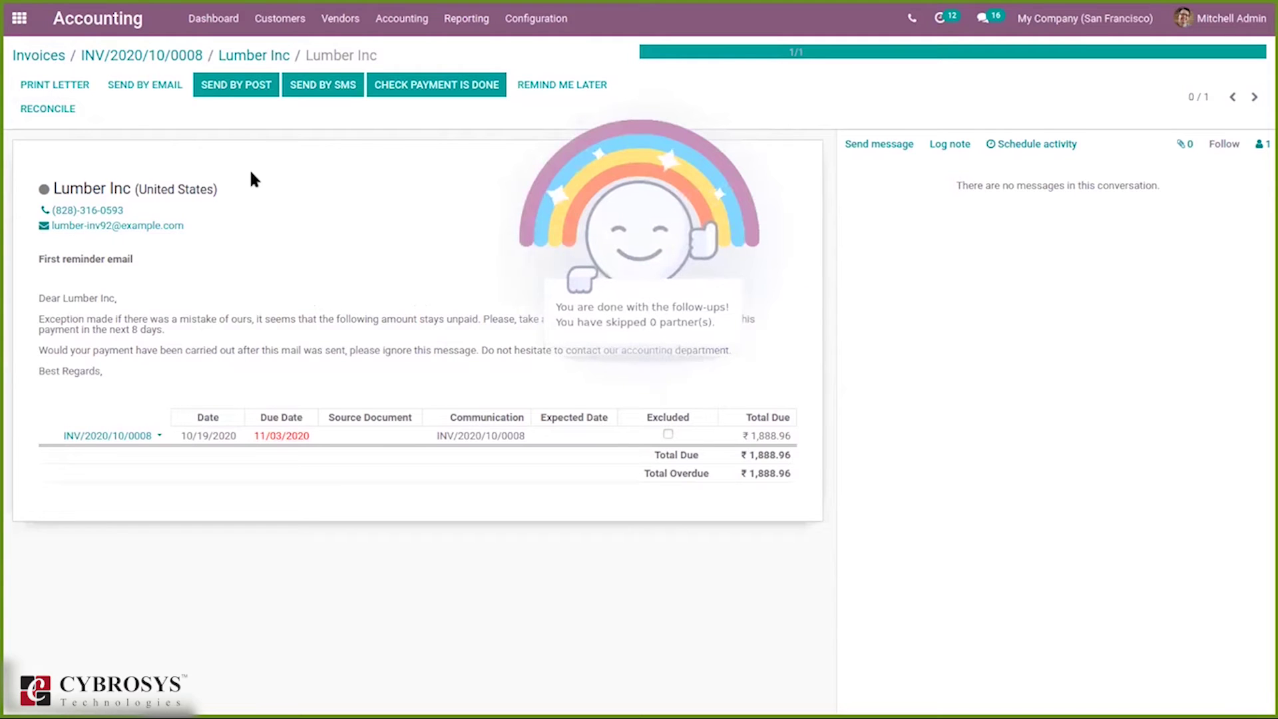
Go to the customer follow-up reports, remove the In need of action filter, and open Lumber Inc's report.
left_click(235, 55)
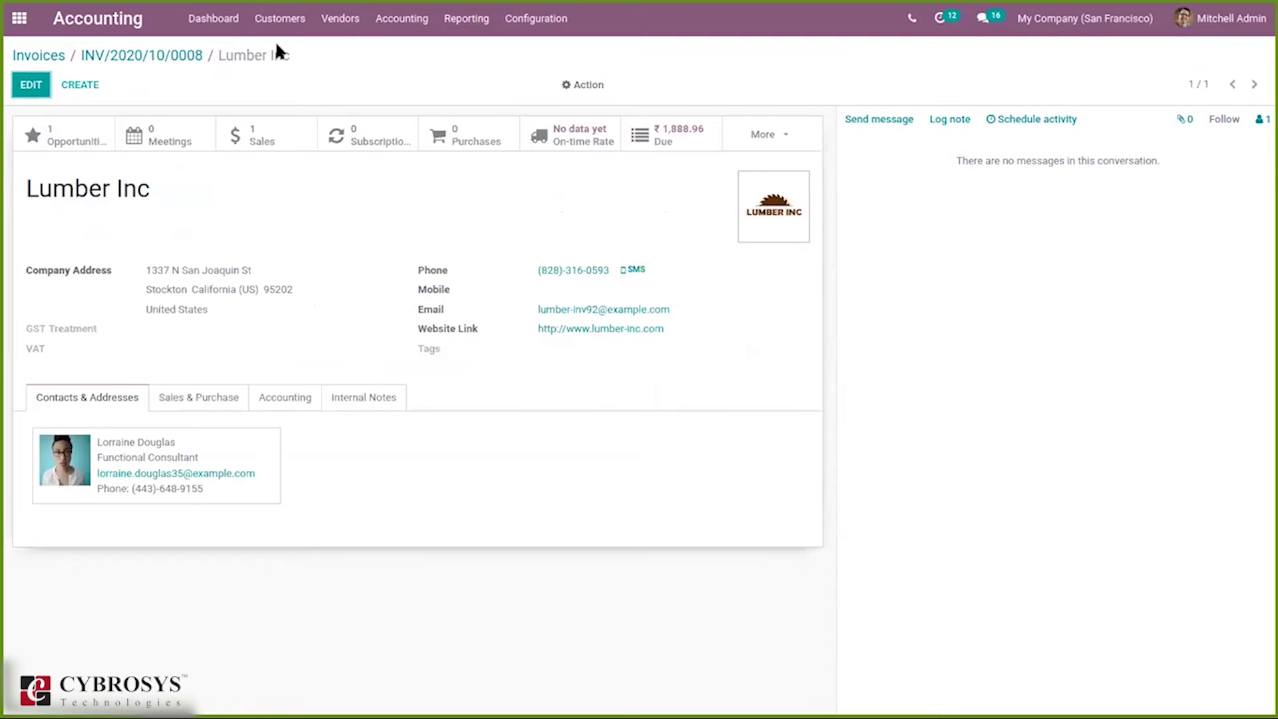
left_click(280, 18)
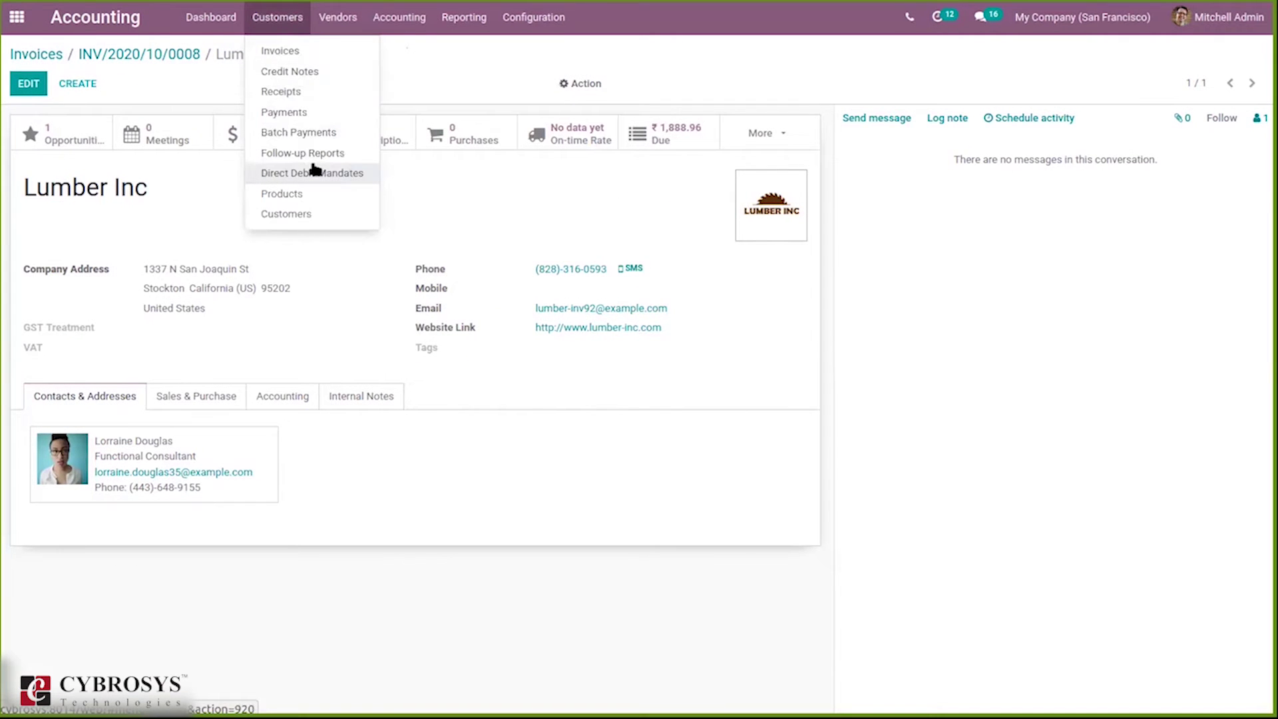
left_click(310, 152)
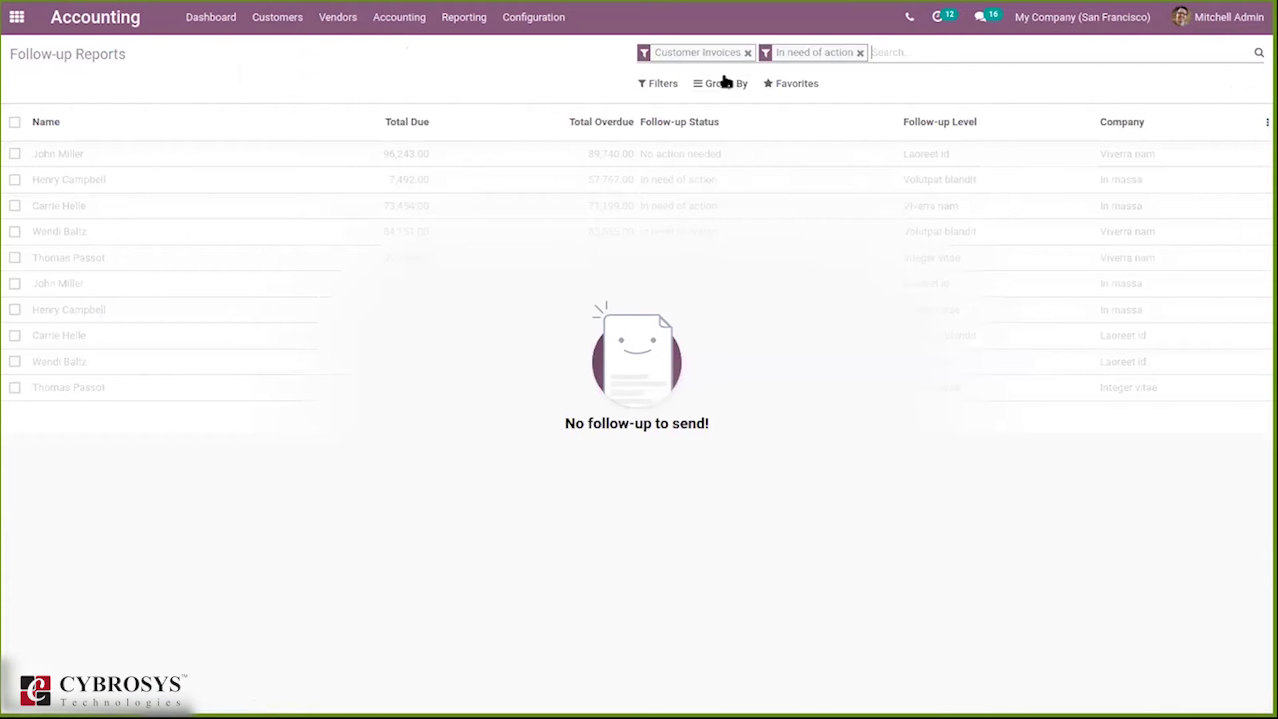
left_click(860, 53)
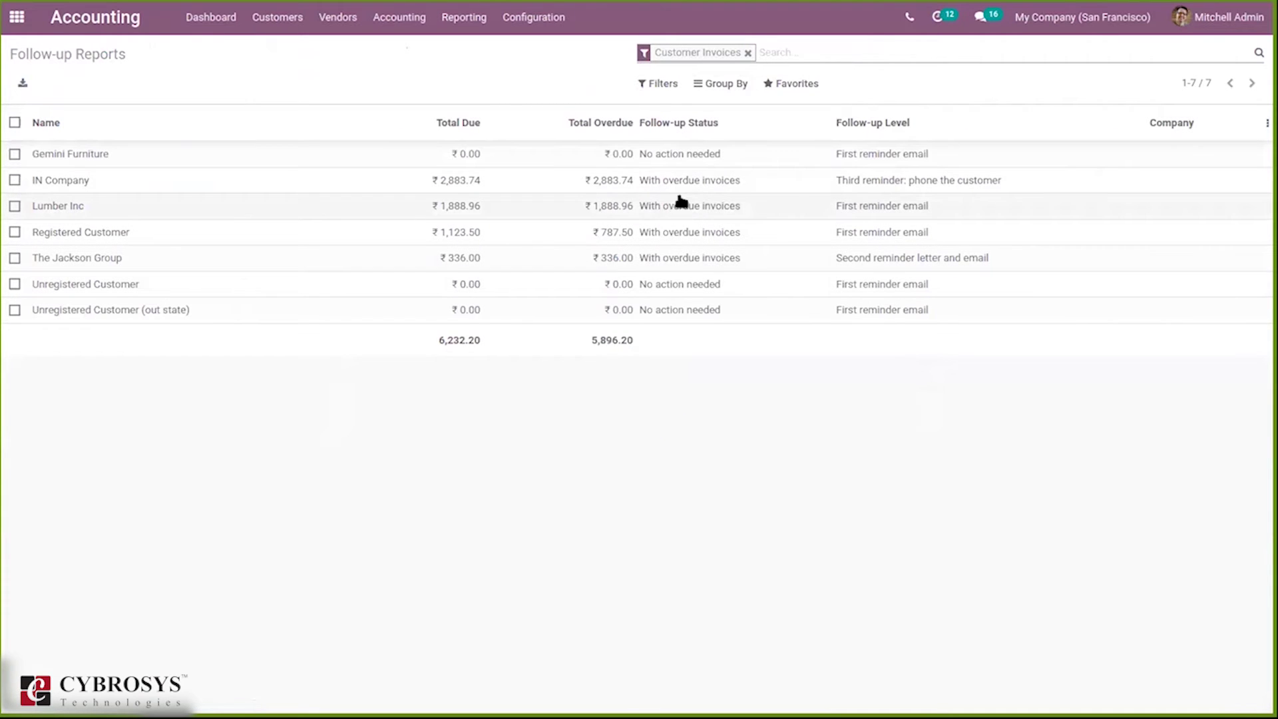
left_click(887, 206)
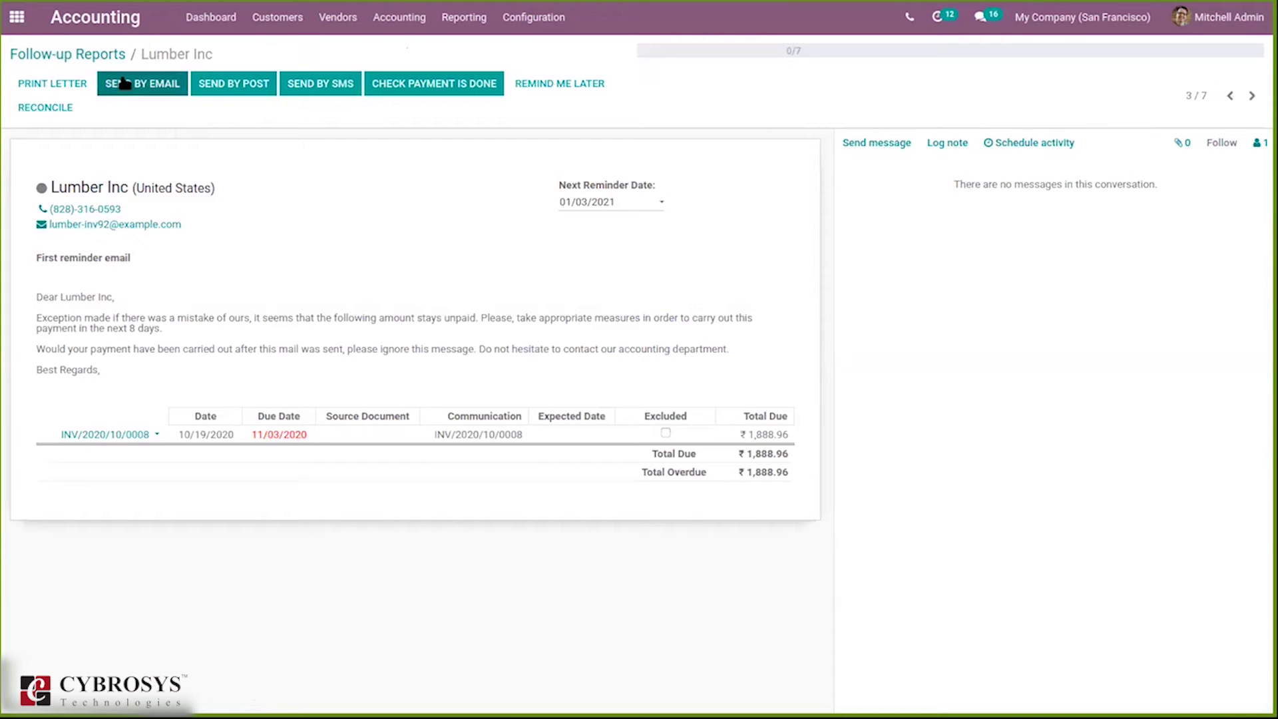
Send Lumber Inc's first follow-up reminder by email and mark the follow-up as done.
left_click(123, 82)
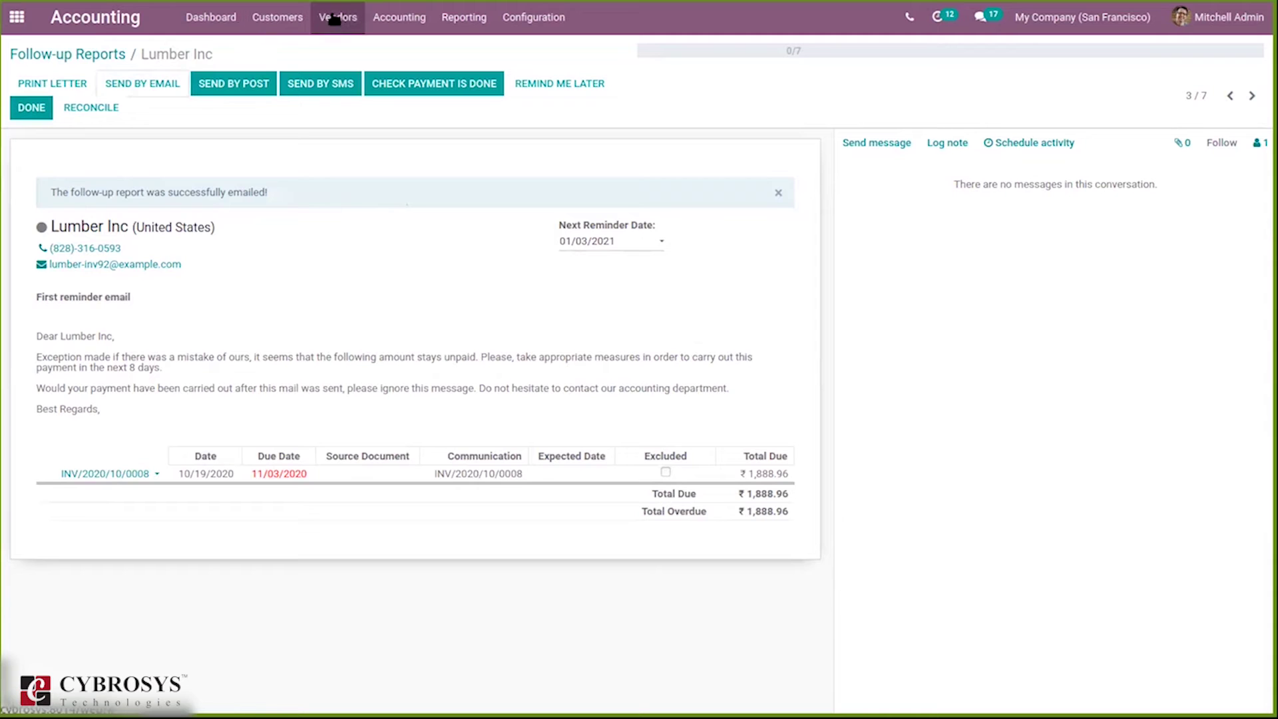
left_click(50, 112)
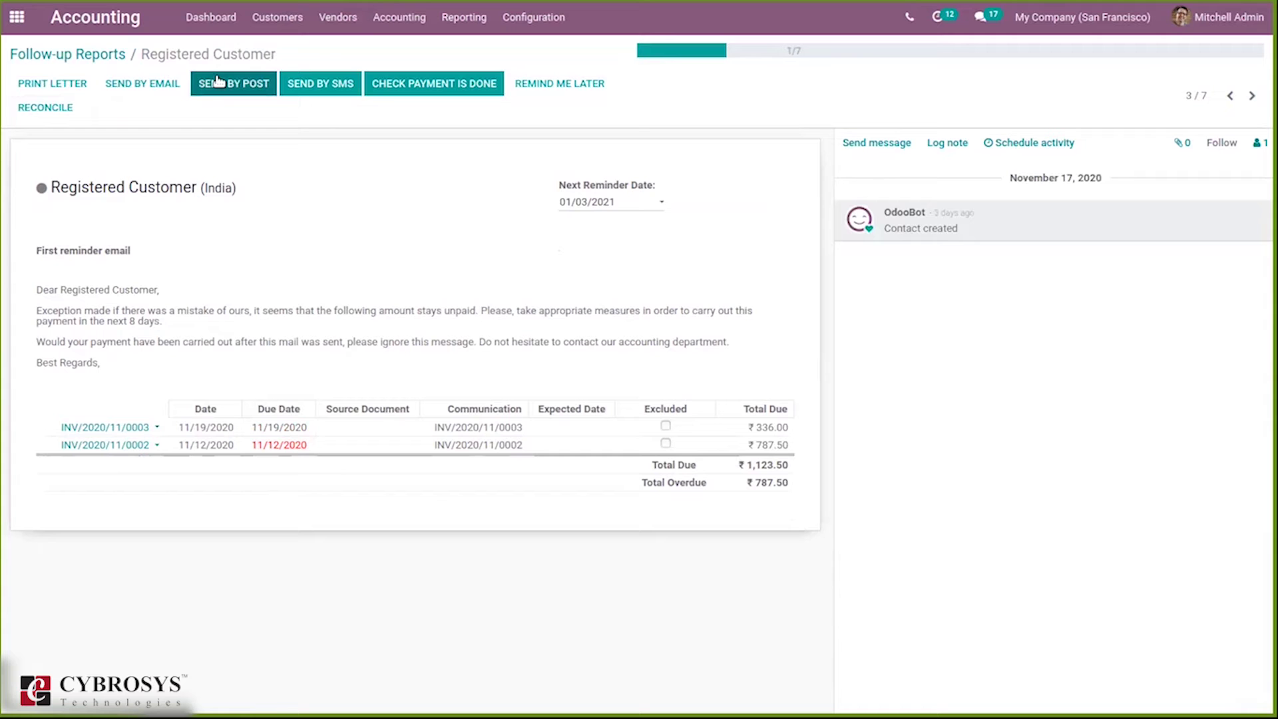
Reopen Lumber Inc's report from the follow-up list to read its second reminder message, and return to the list.
left_click(92, 54)
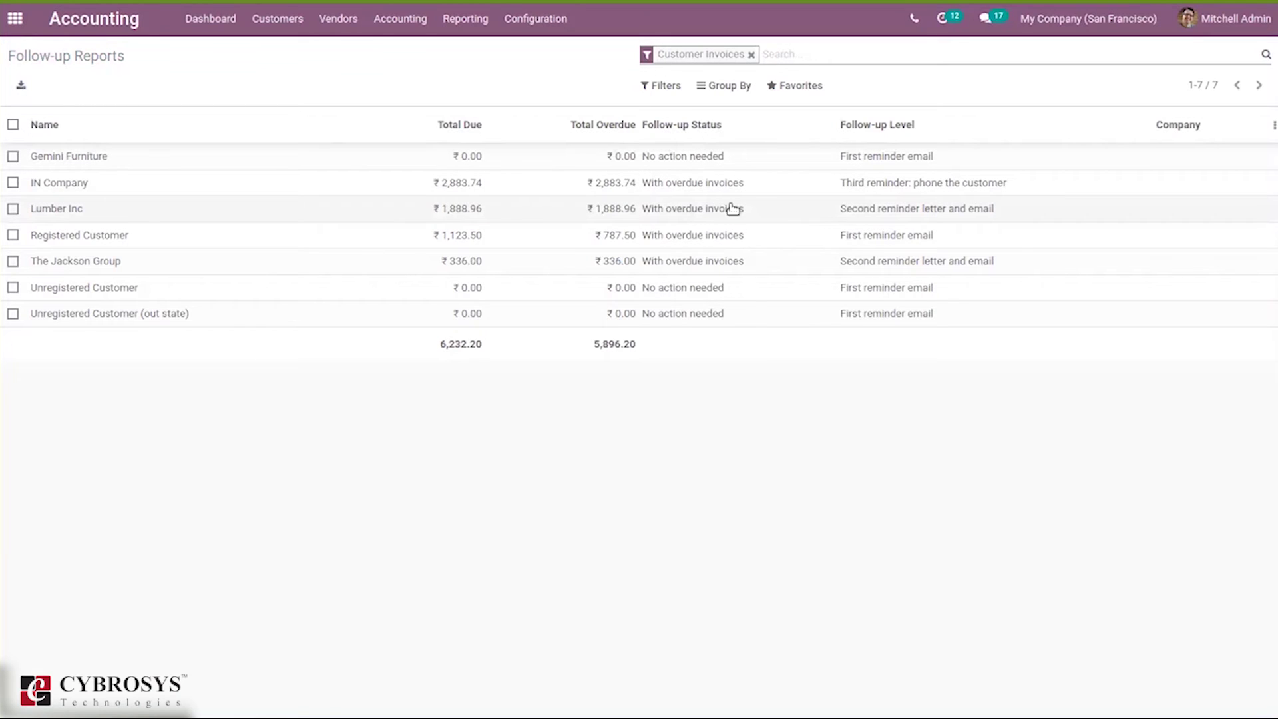
left_click(900, 213)
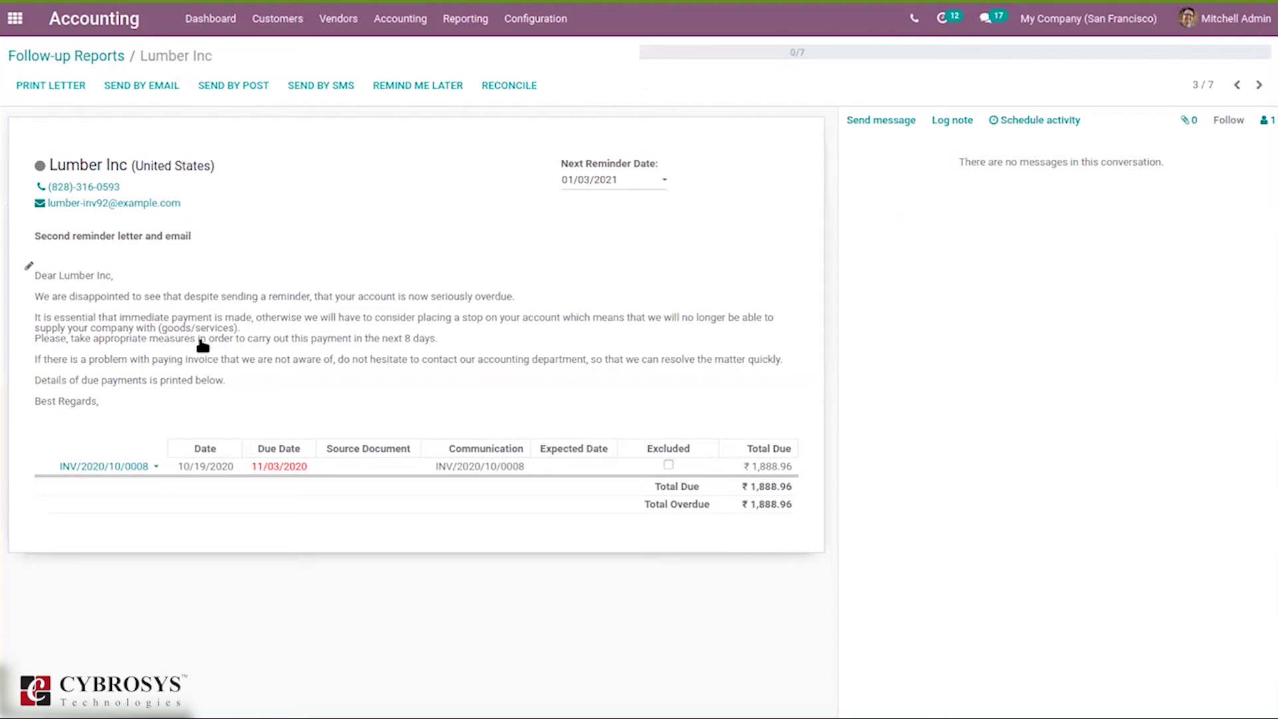
left_click(80, 55)
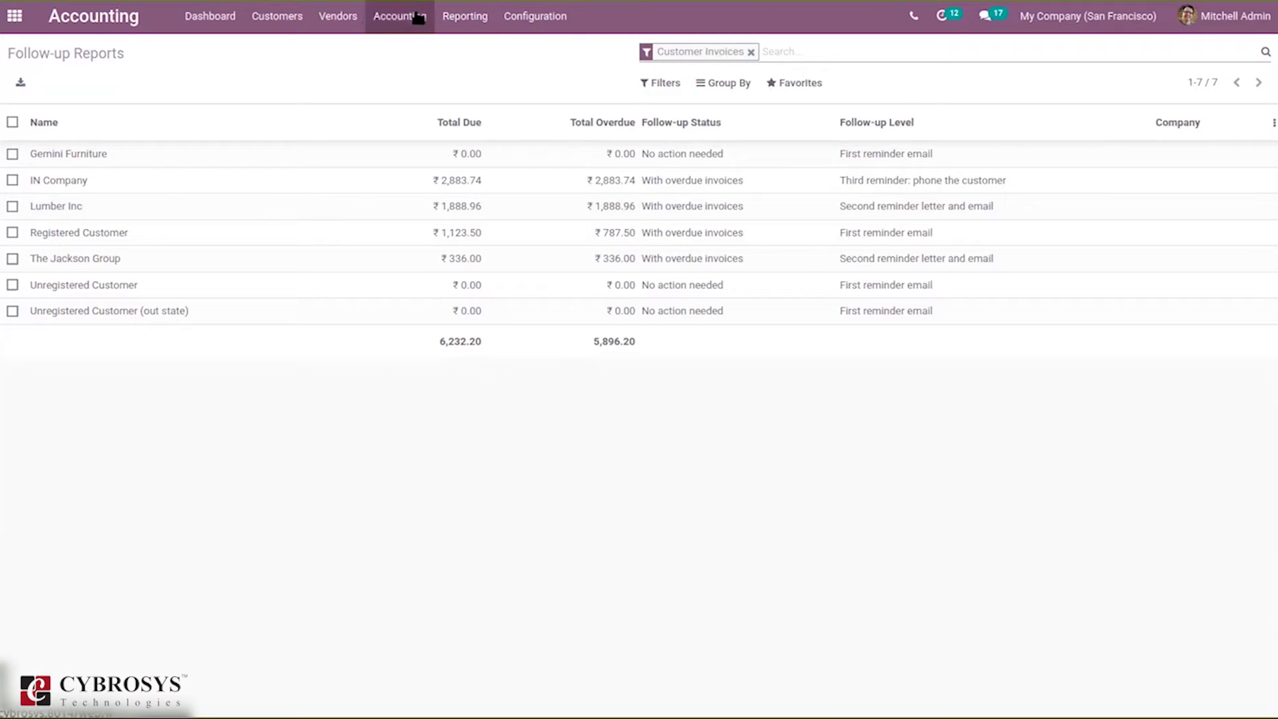
Open the First reminder email level from the follow-up levels configuration for editing and enter its overdue days field.
left_click(518, 10)
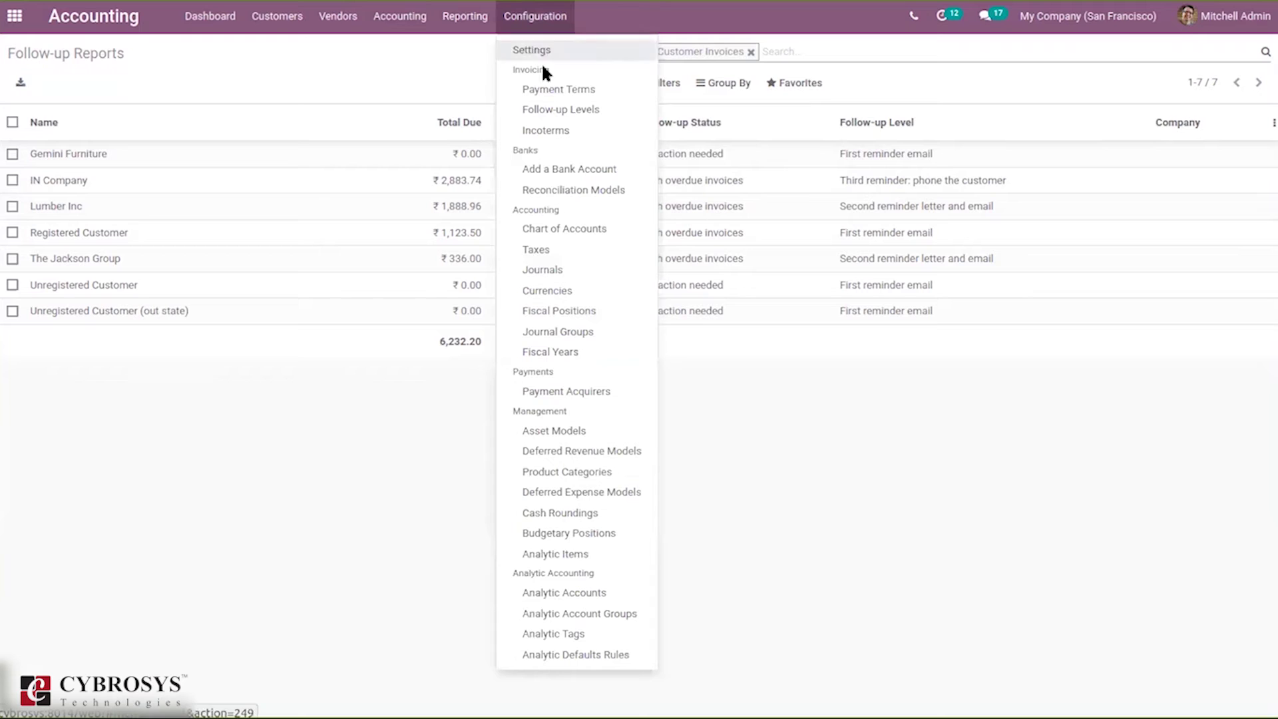
left_click(561, 113)
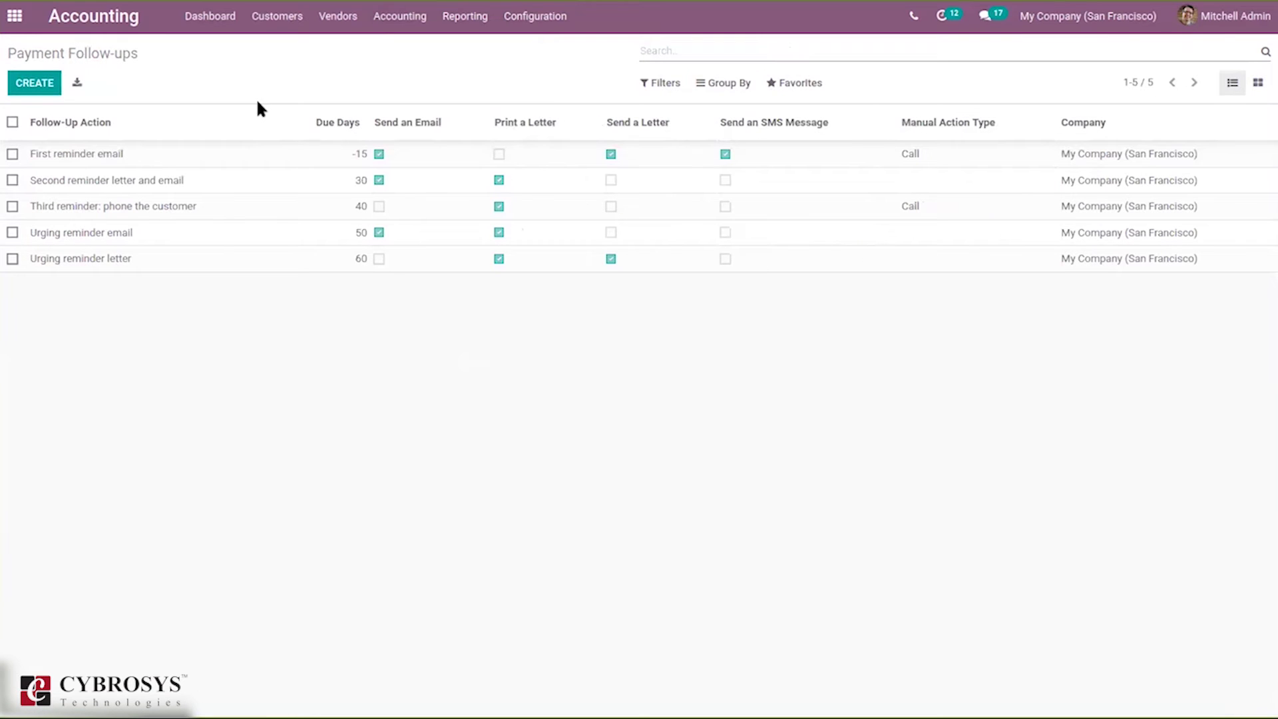
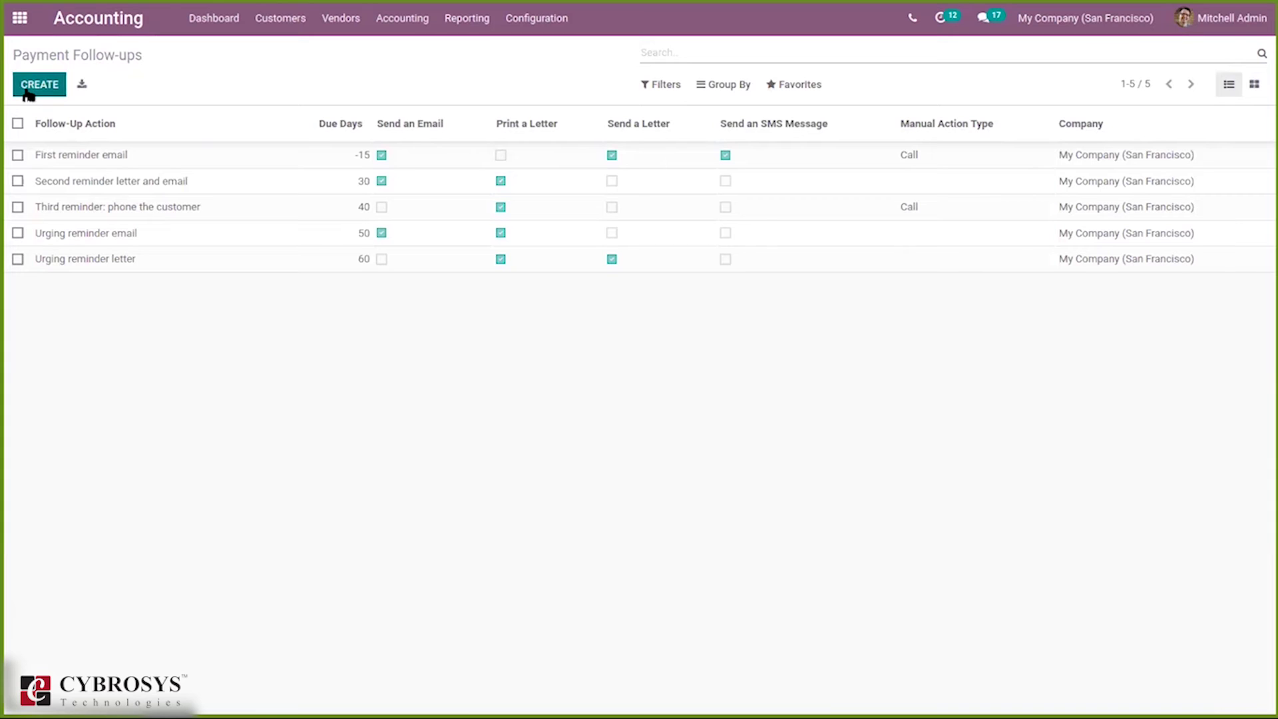
left_click(76, 156)
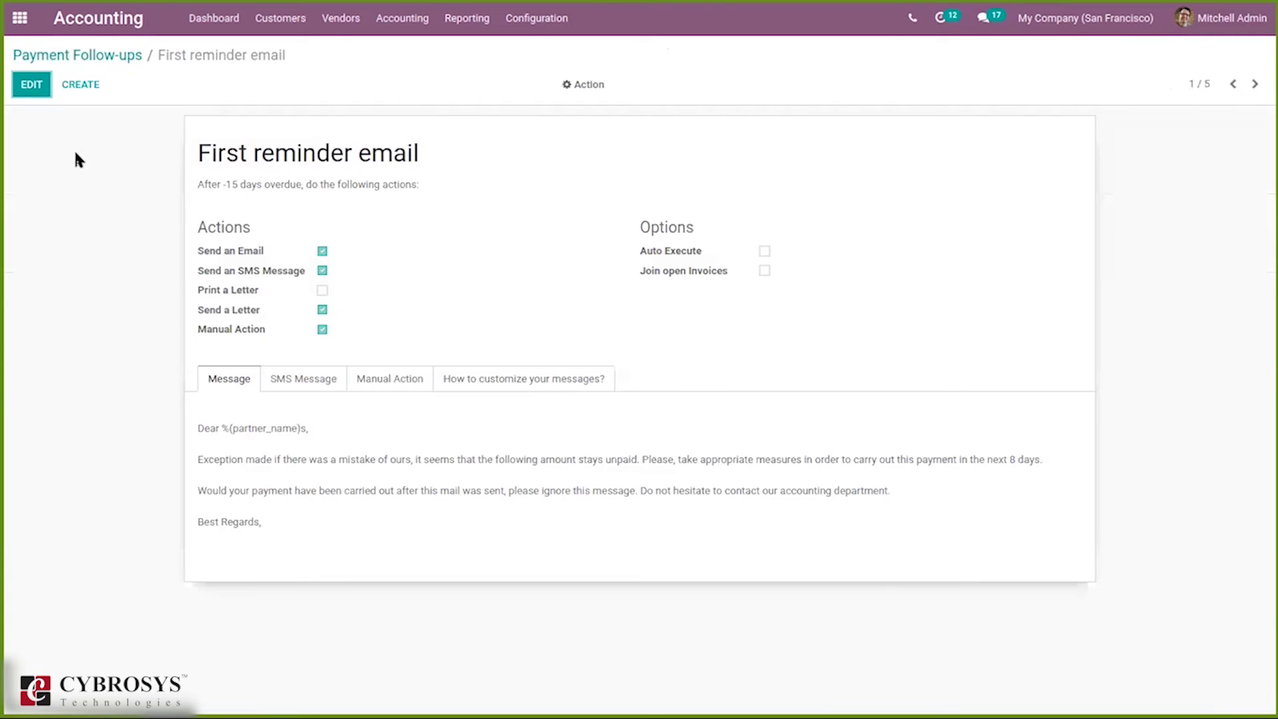
left_click(37, 84)
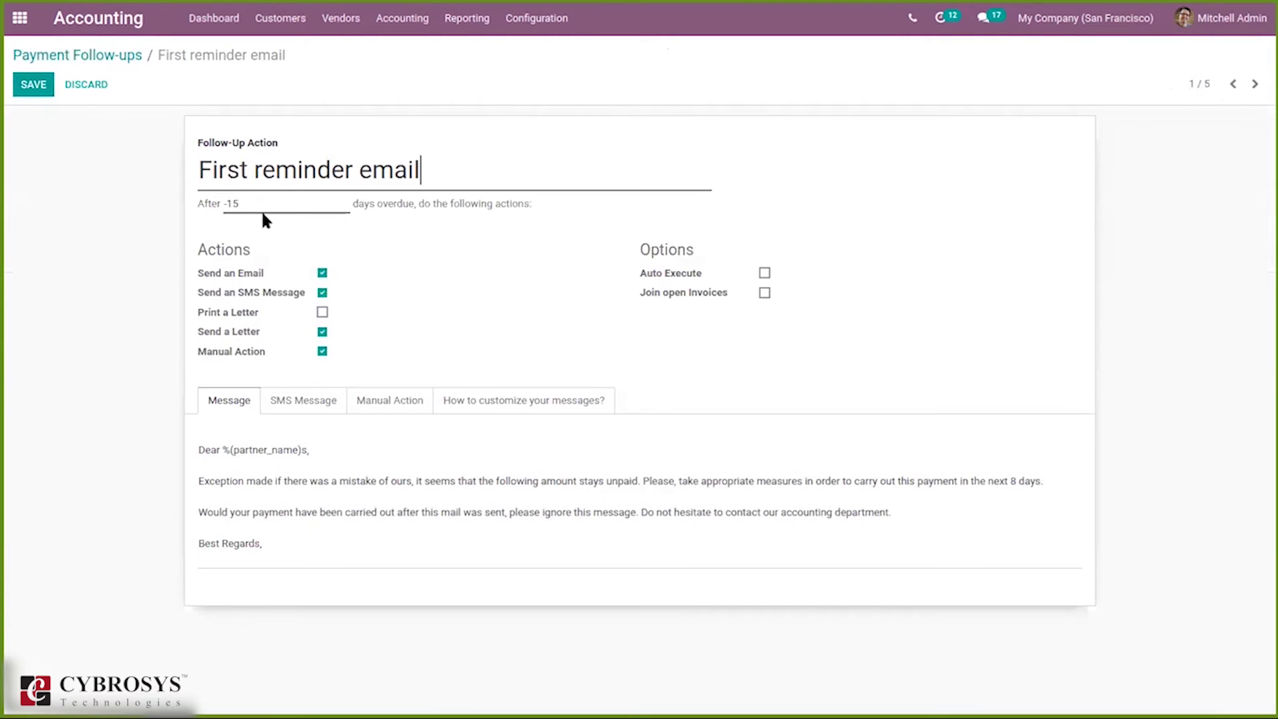
left_click(251, 203)
key("Left")
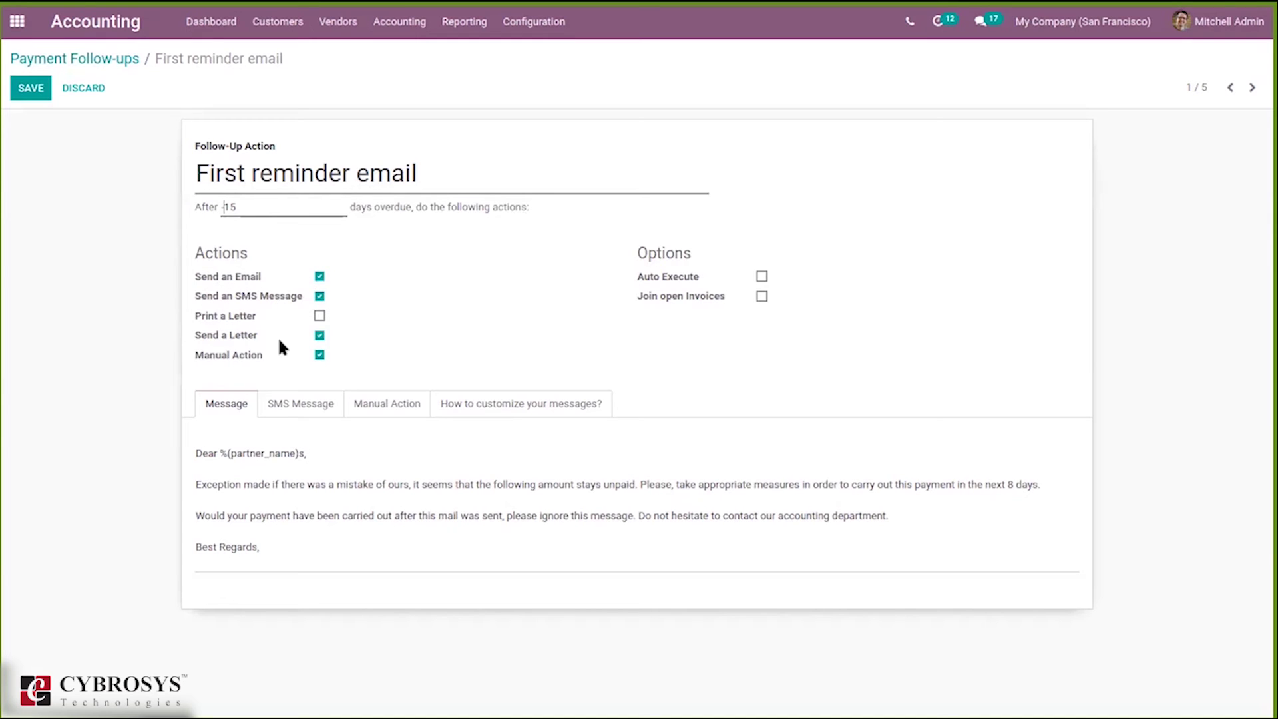
Review the first reminder's manual action settings and the available action types, keeping Call selected.
left_click(318, 354)
left_click(394, 407)
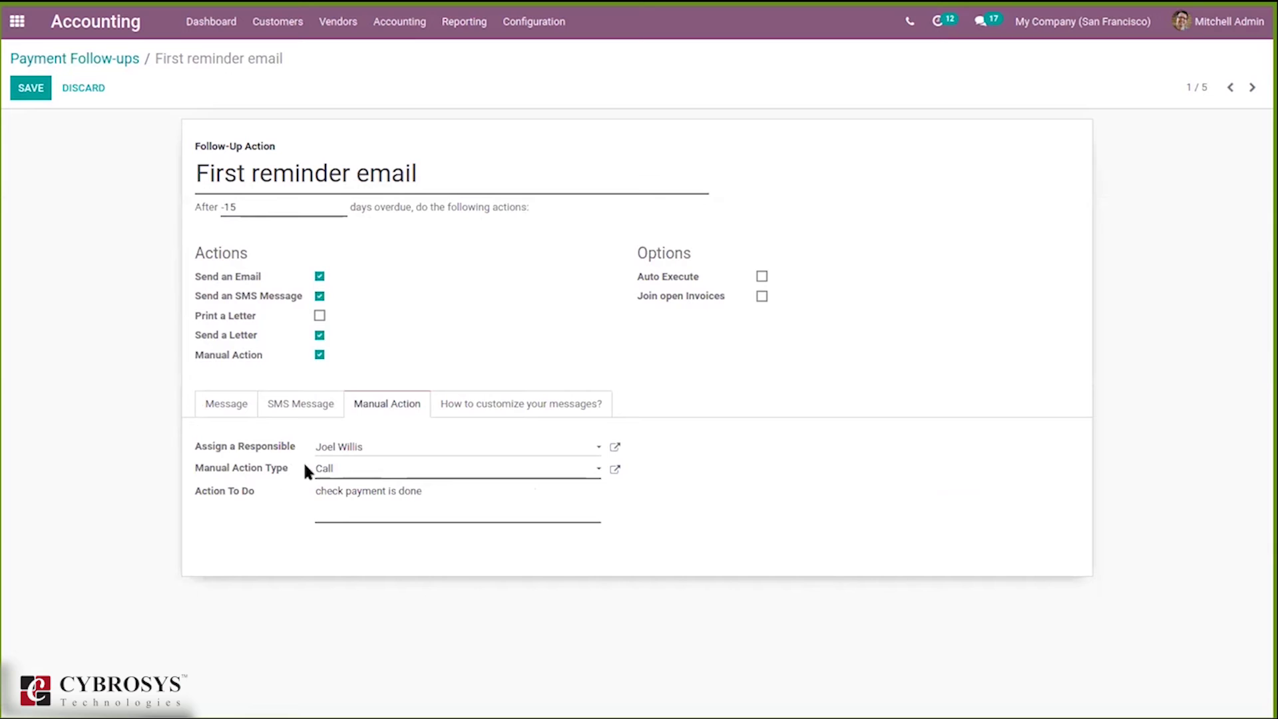
left_click(328, 470)
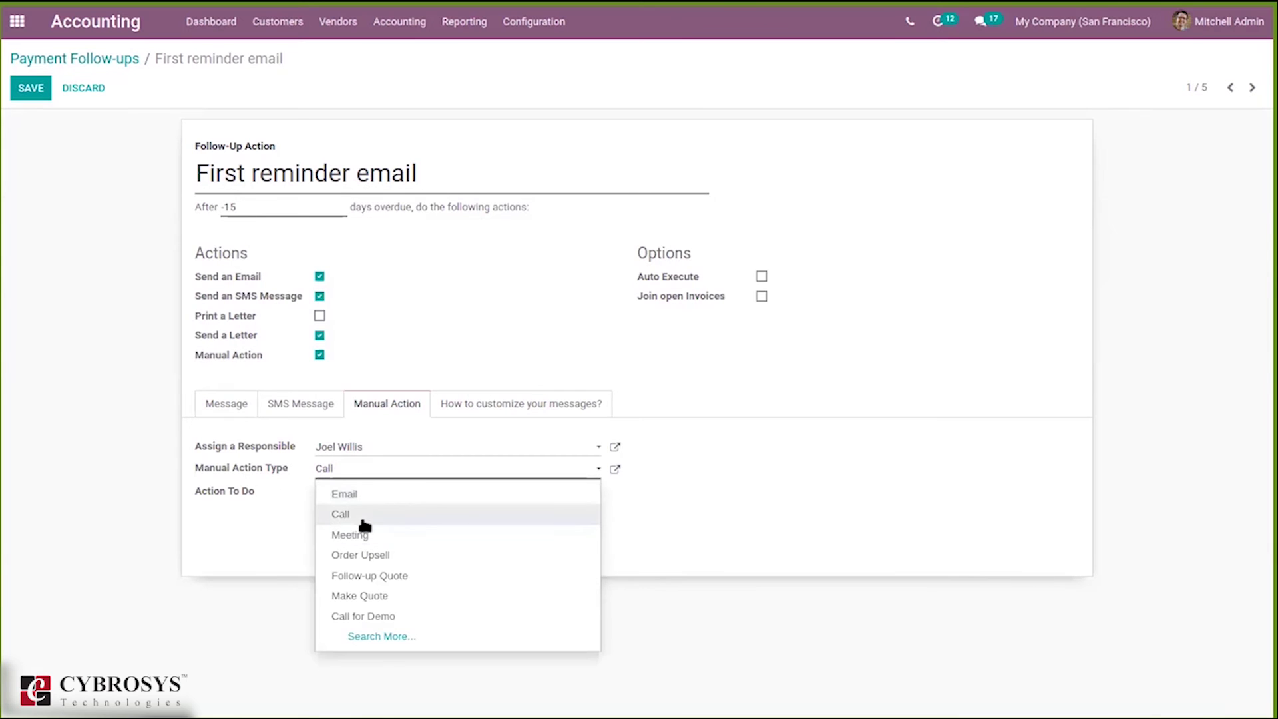
left_click(258, 471)
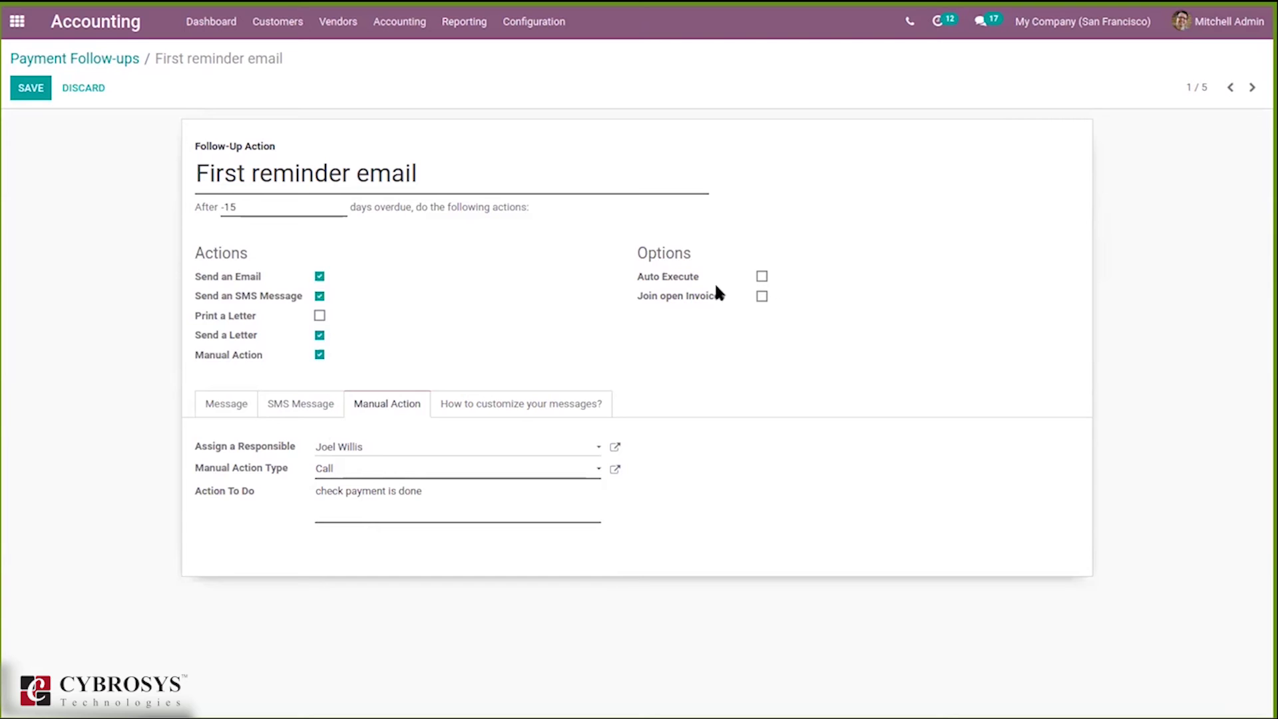
Try the Auto Execute option on the first reminder level and turn it back off.
left_click(759, 277)
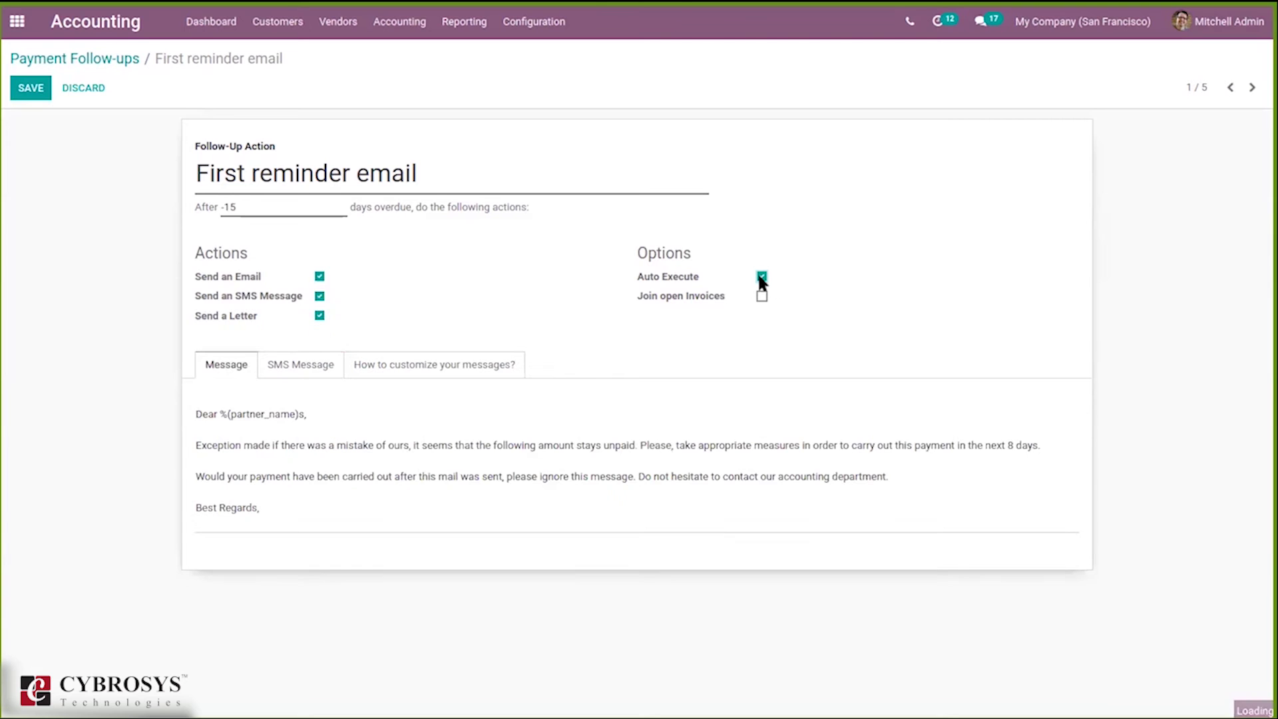
left_click(761, 277)
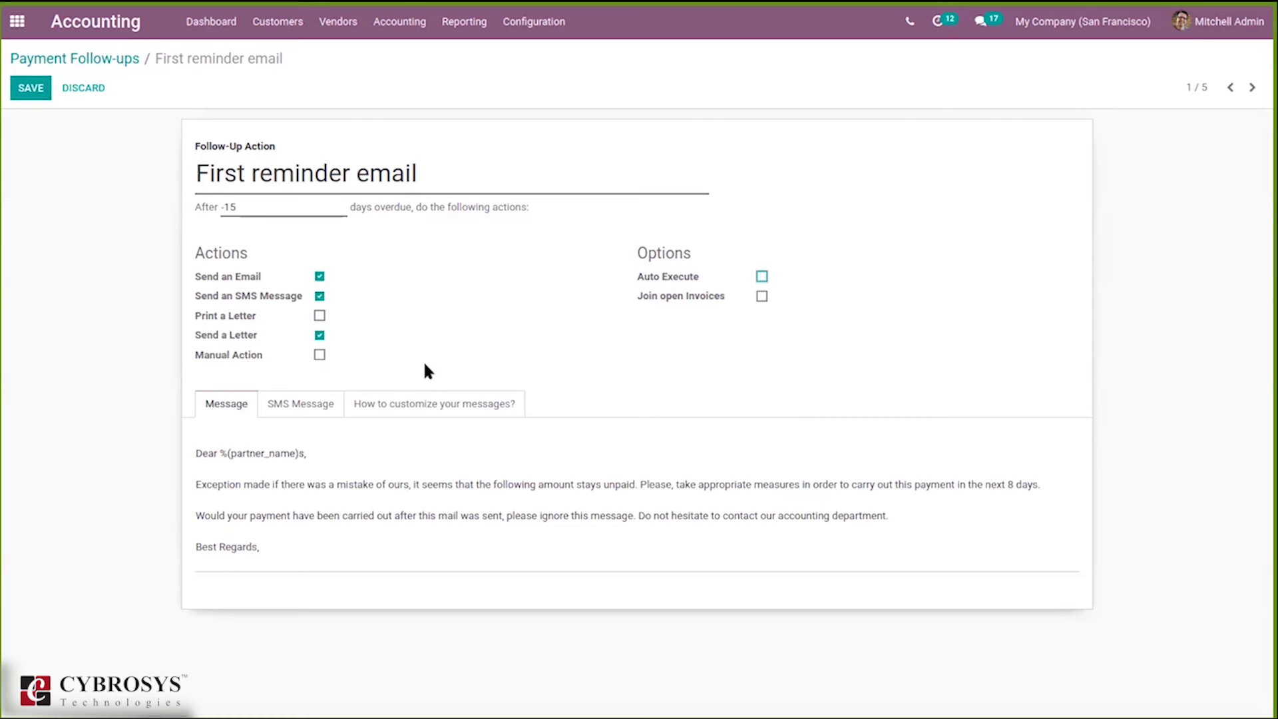
Review the first reminder's SMS text, customization keywords and message text, save the level, and return to the follow-up levels list.
left_click(320, 317)
left_click(314, 408)
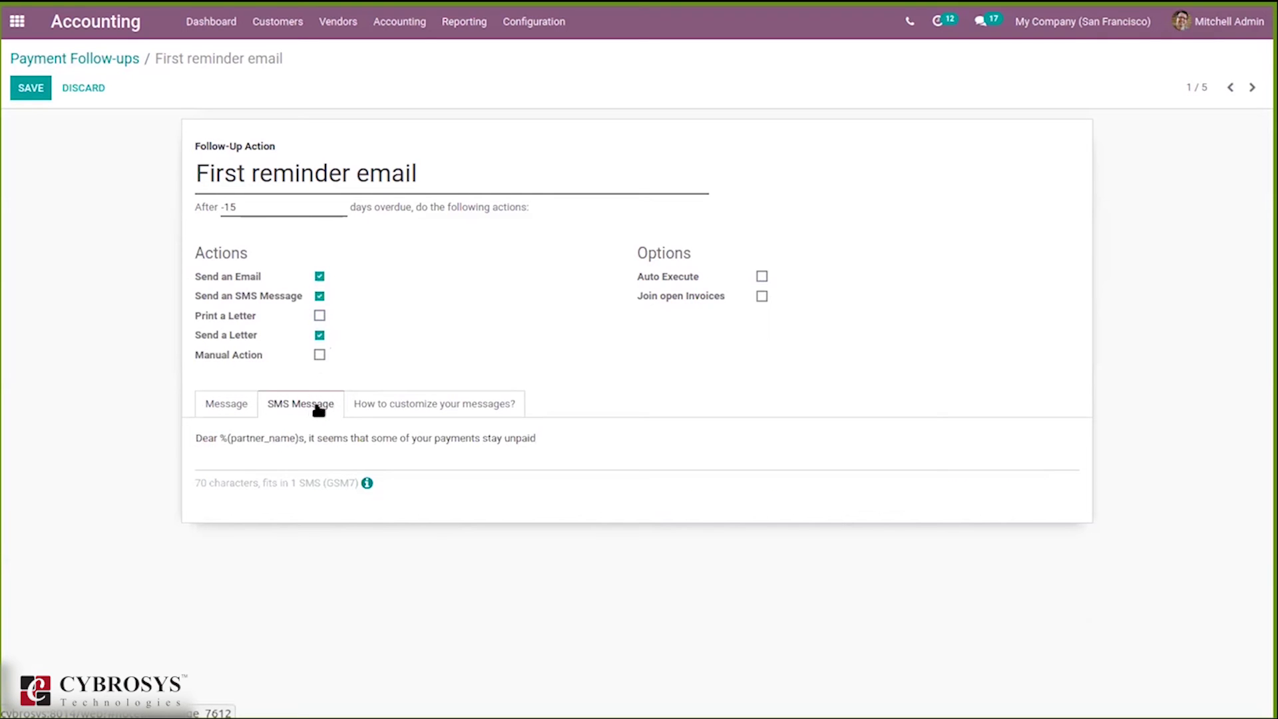
left_click(389, 409)
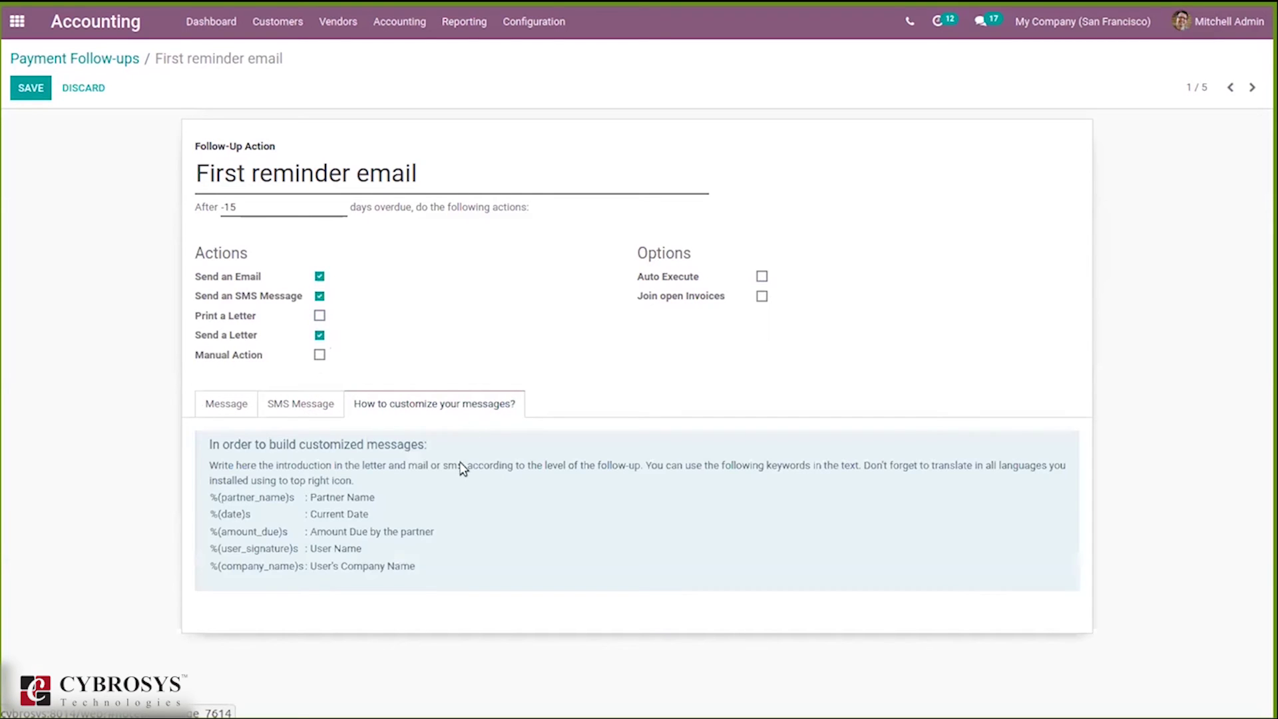
left_click(238, 408)
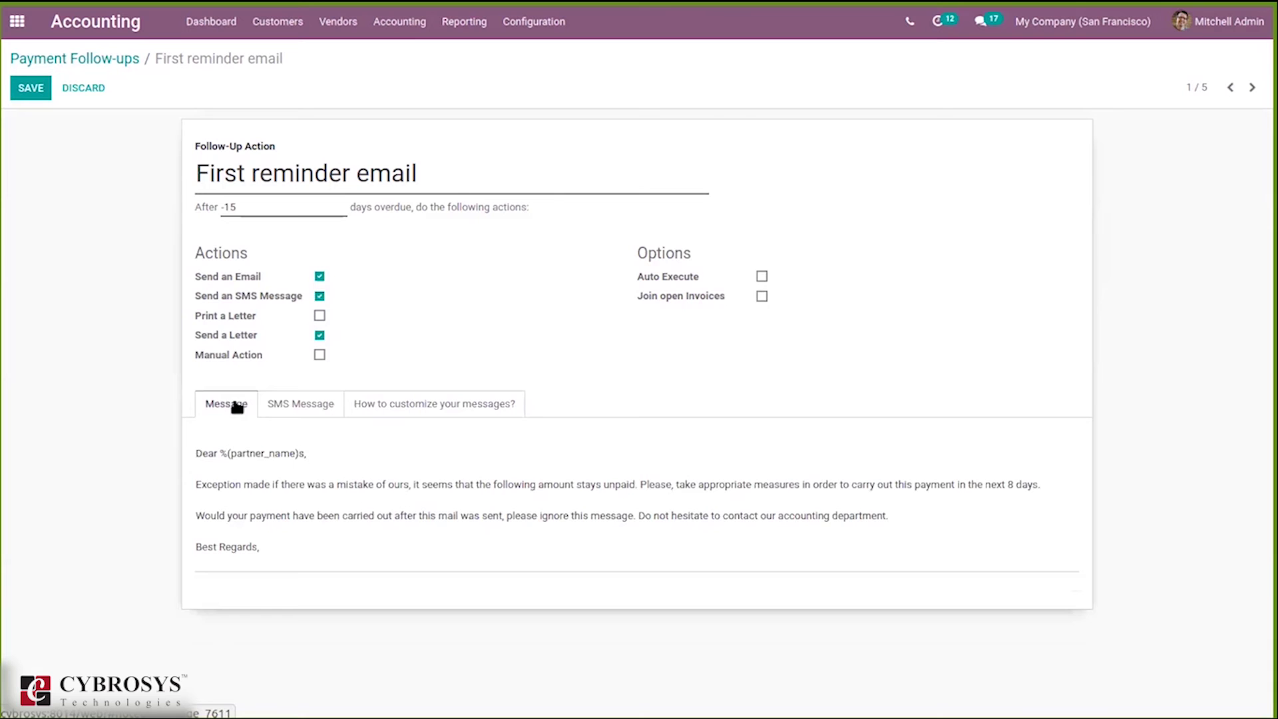
left_click(26, 87)
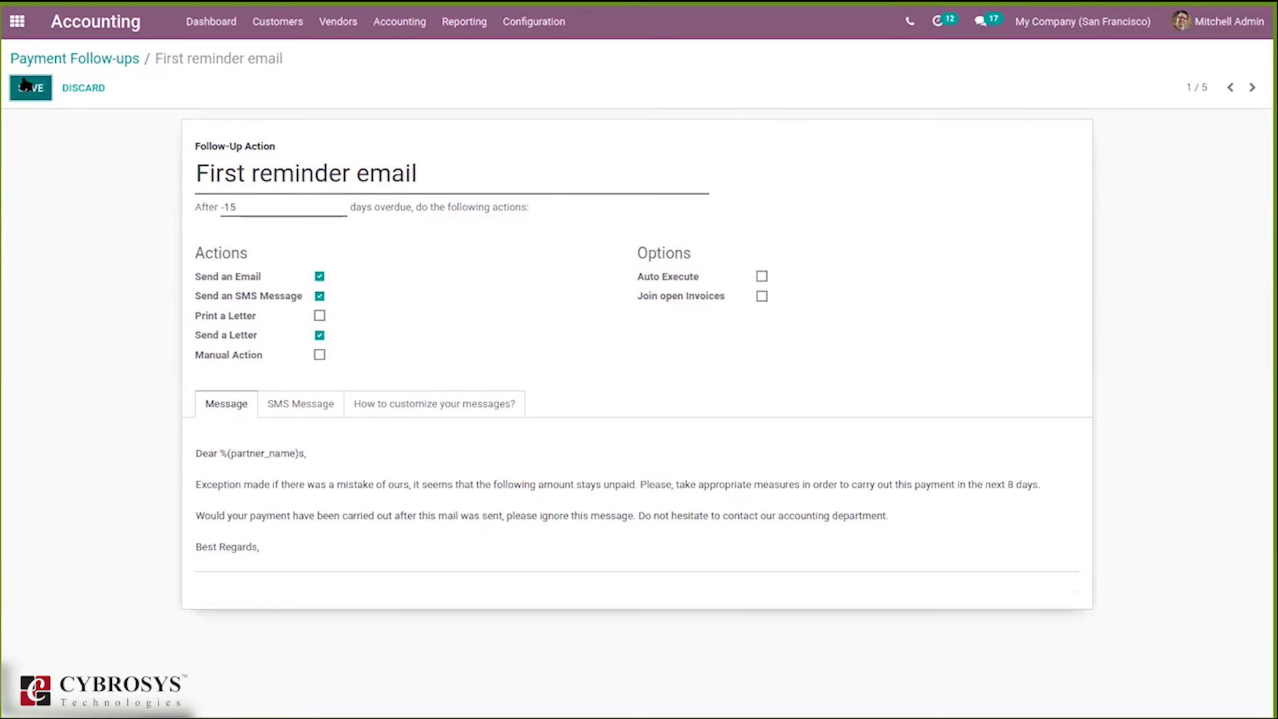
left_click(87, 61)
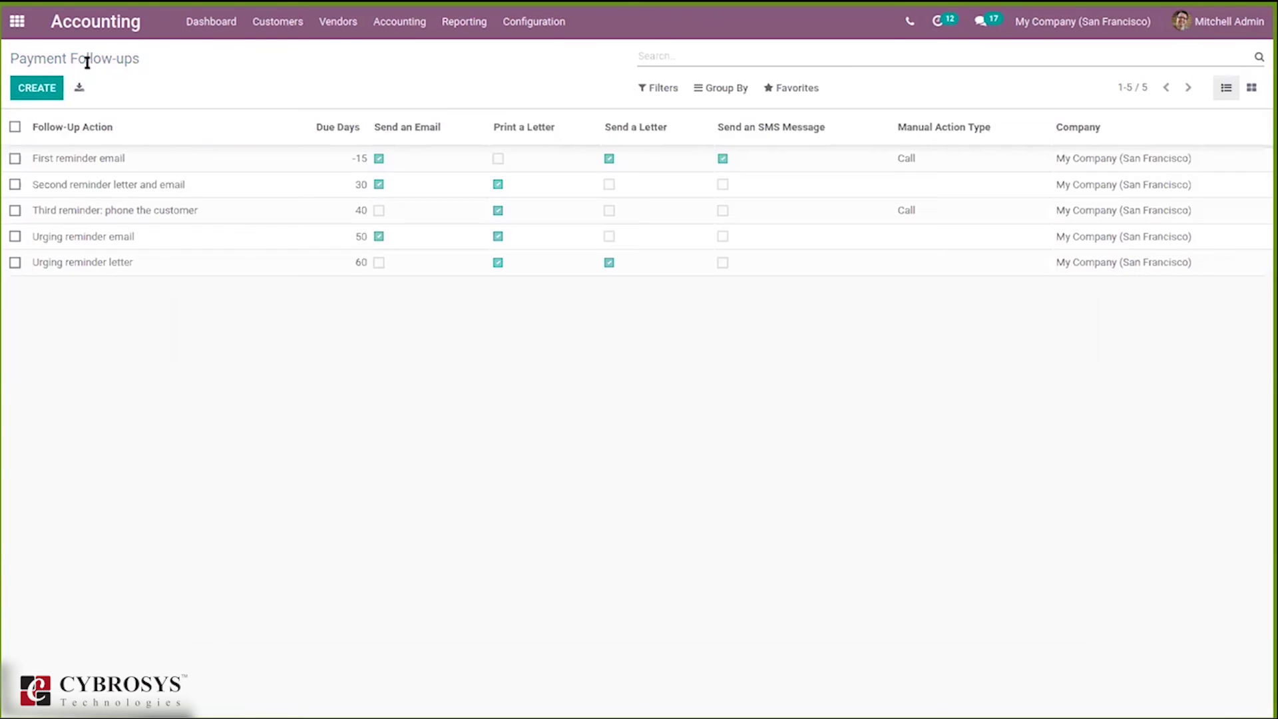
Create a new customer invoice with Lumber Inc as the customer.
left_click(284, 24)
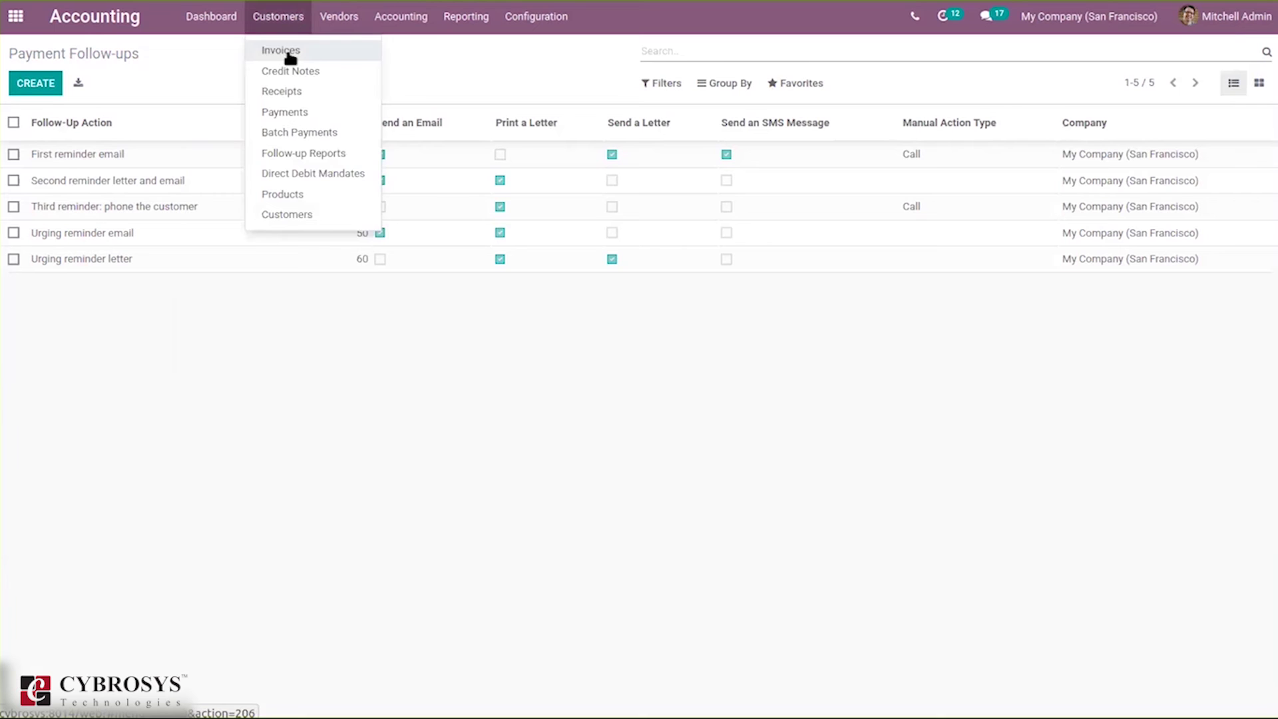
left_click(287, 57)
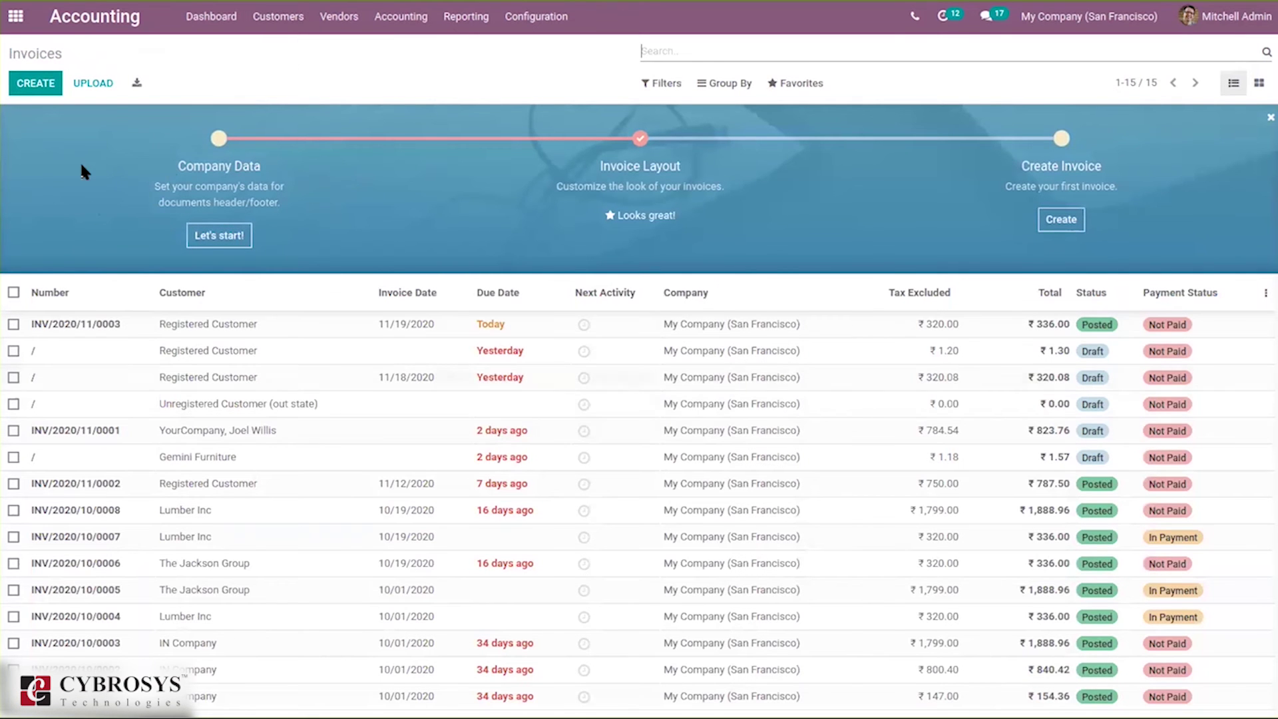
left_click(45, 84)
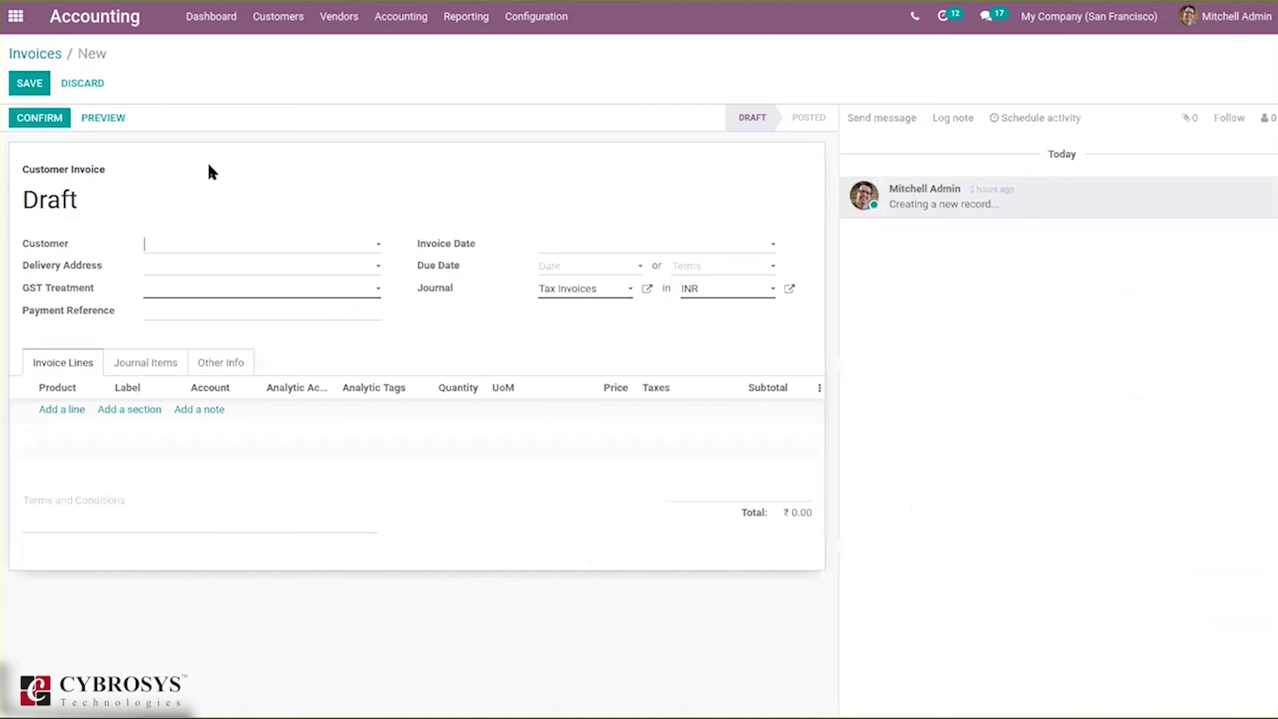
left_click(185, 245)
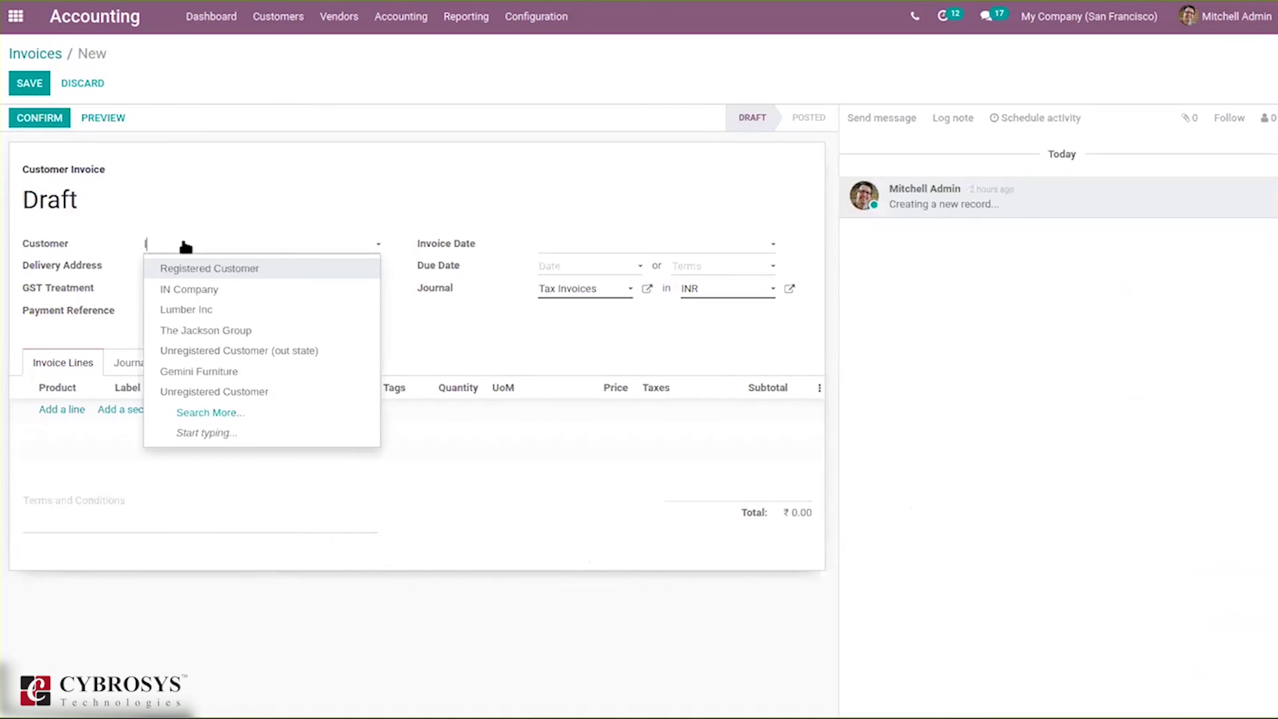
type("lu")
left_click(221, 271)
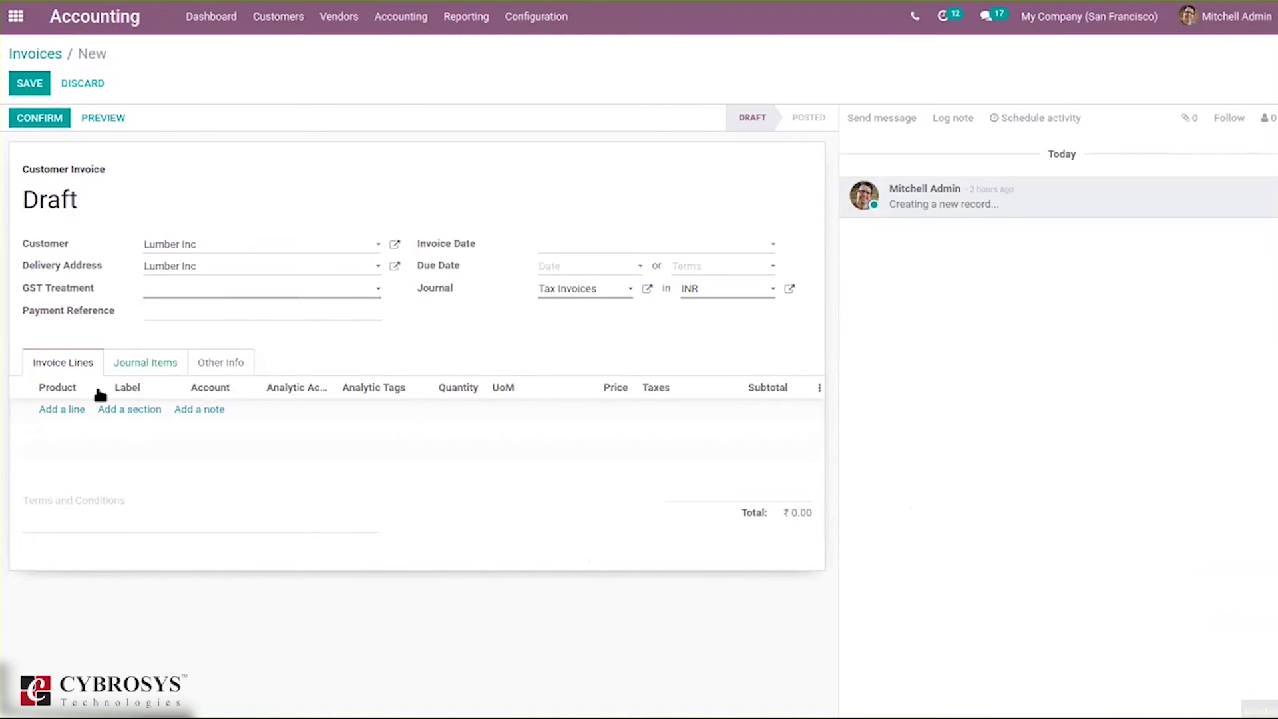
Add an invoice line for the [DESK0005] Customizable Desk (CONFIG) (Custom, White).
left_click(79, 412)
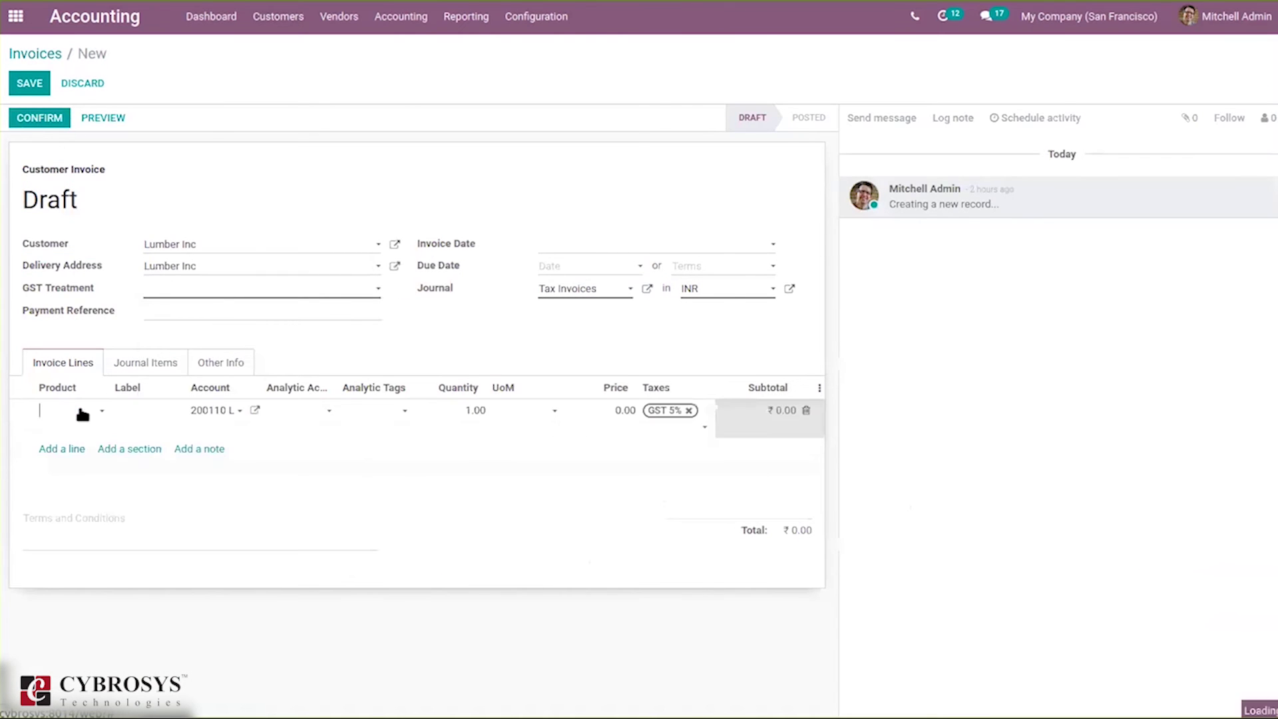
key("Escape")
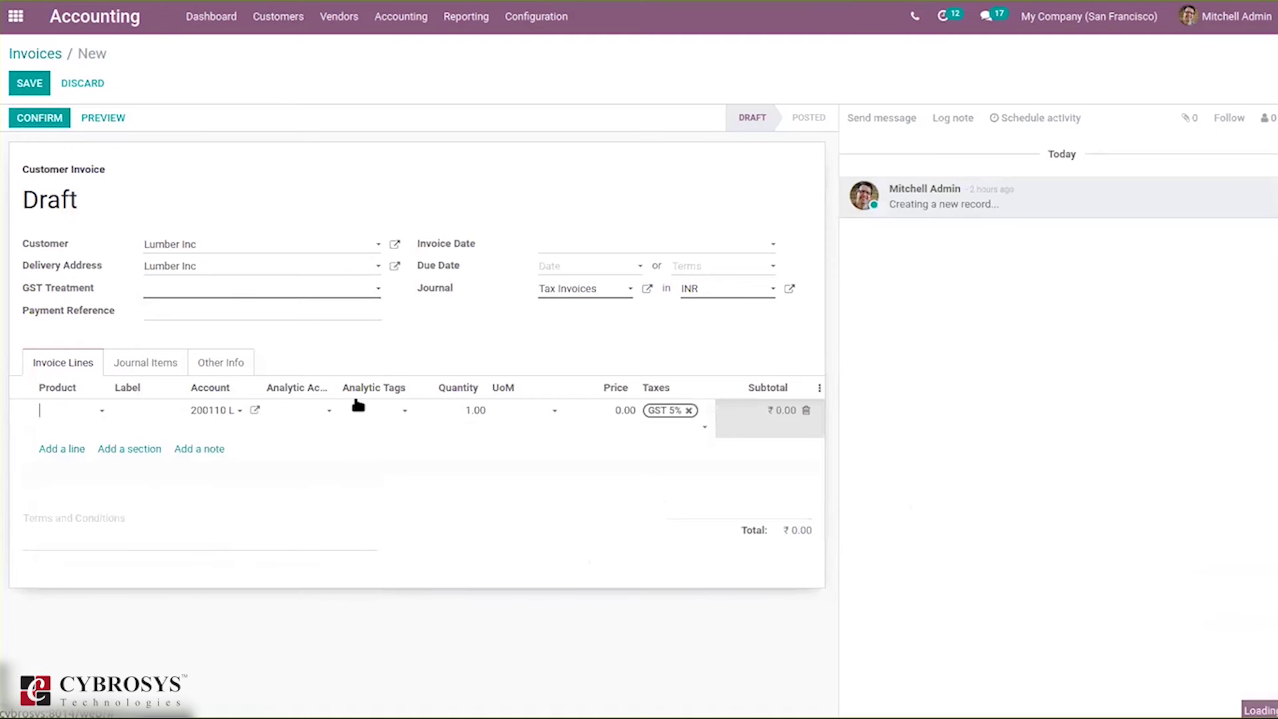
Set the invoice's payment terms to 15 Days and its invoice date to 10/15/2020.
left_click(578, 268)
left_click(723, 272)
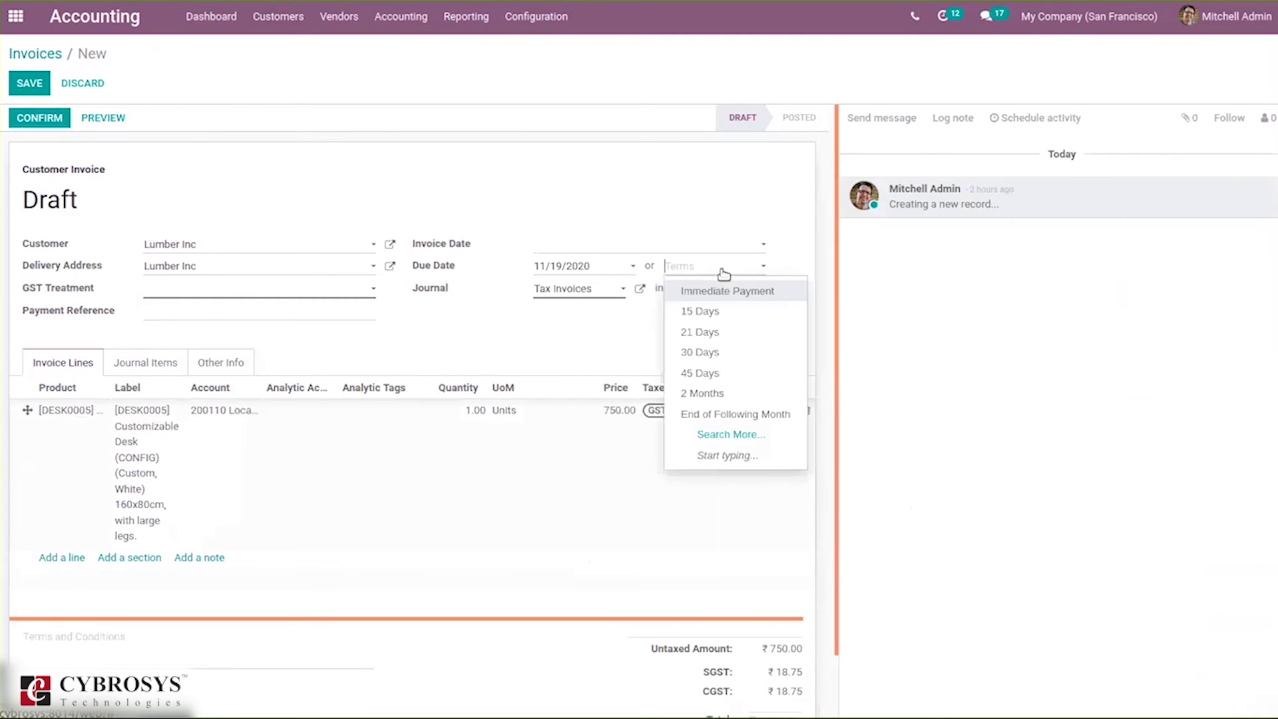
left_click(720, 305)
left_click(638, 241)
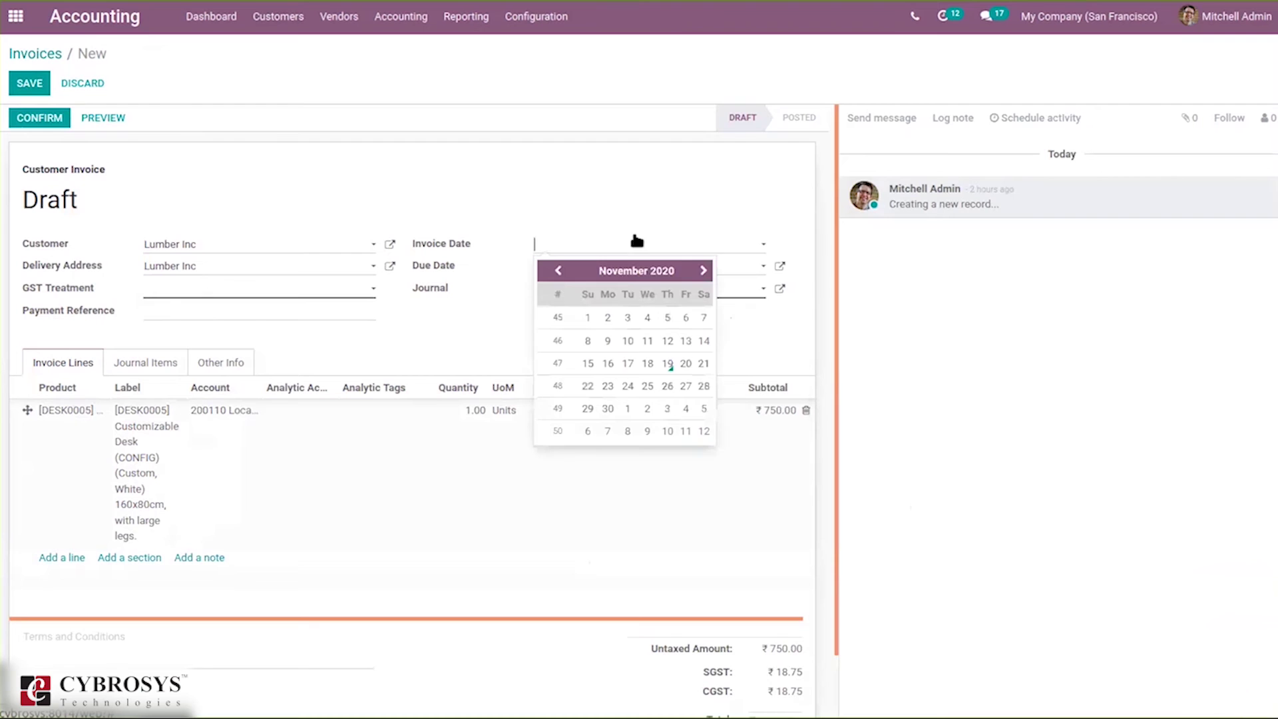
left_click(558, 270)
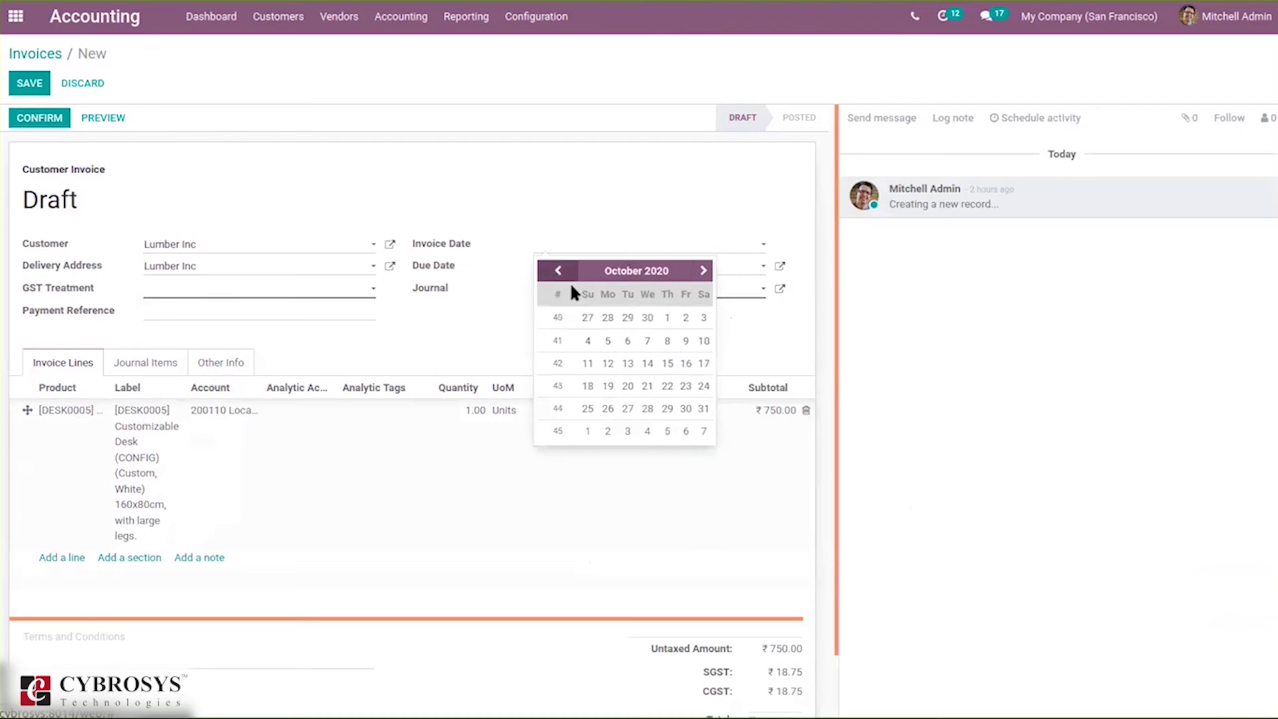
left_click(667, 362)
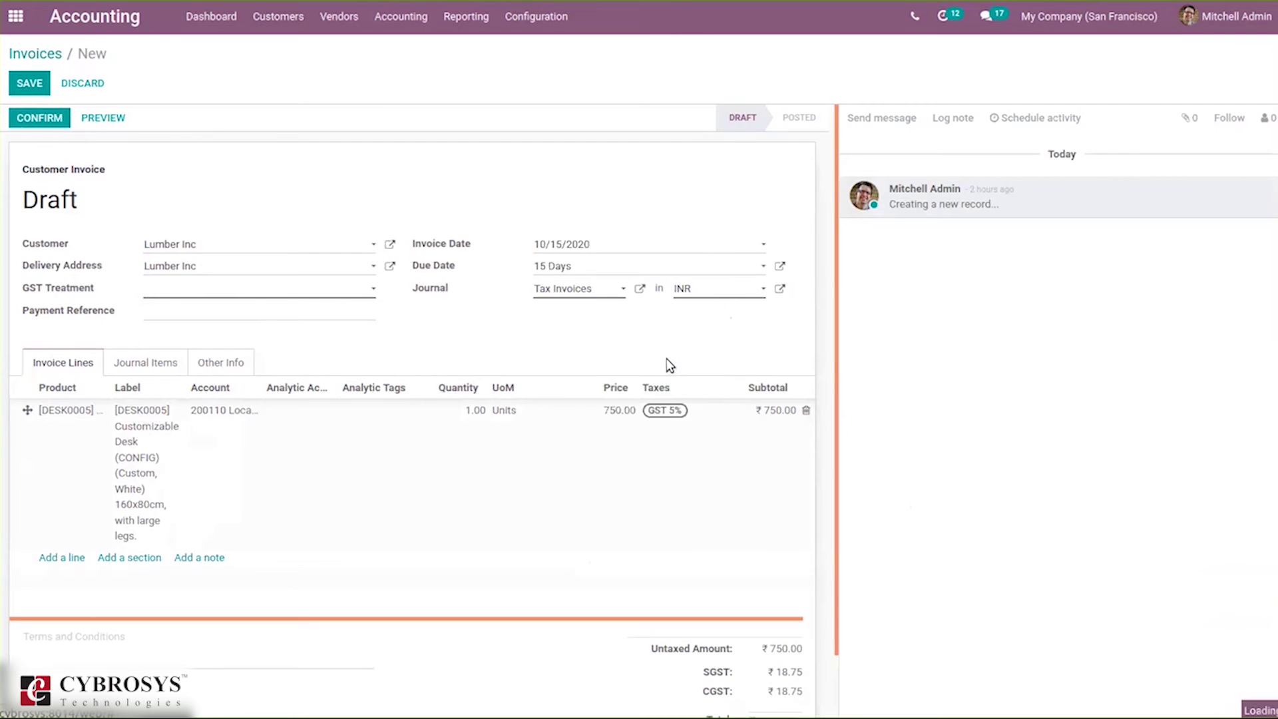
Try to confirm the invoice with the GST treatment Registered Business - Composition.
left_click(39, 117)
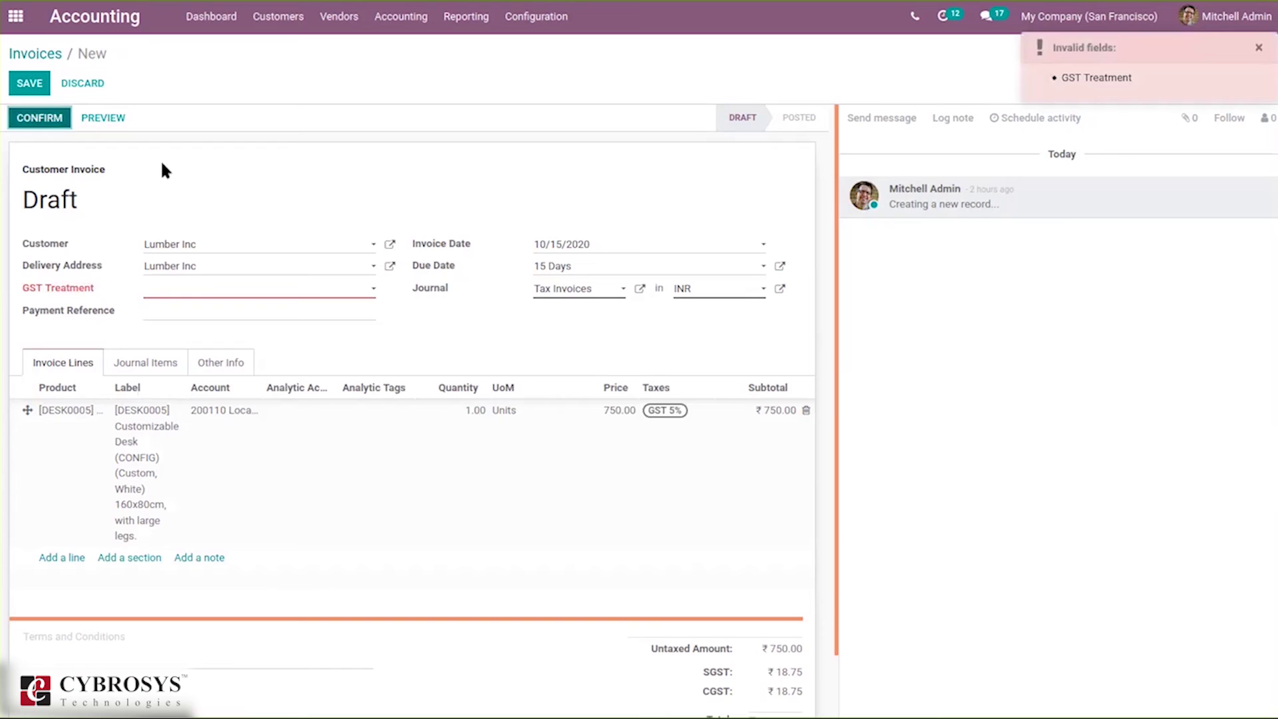
left_click(189, 288)
left_click(235, 335)
left_click(46, 118)
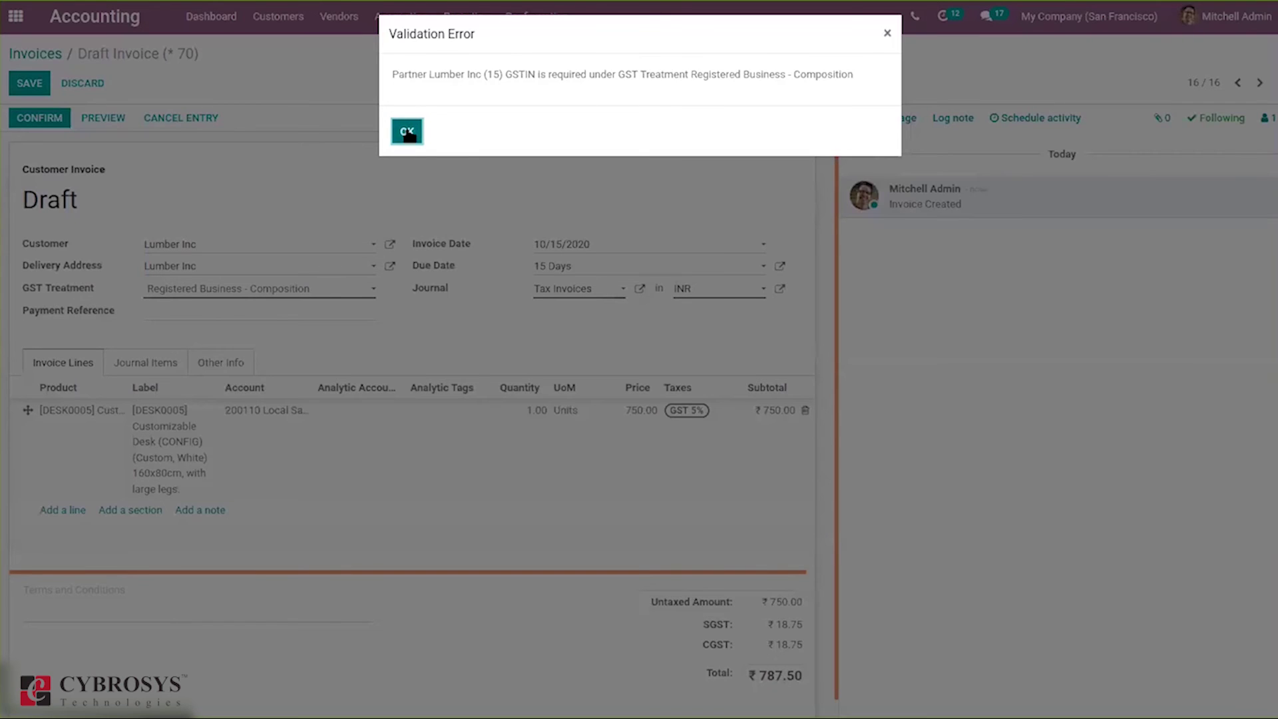
left_click(404, 131)
Set the invoice's GST treatment to Overseas and confirm the invoice.
left_click(216, 289)
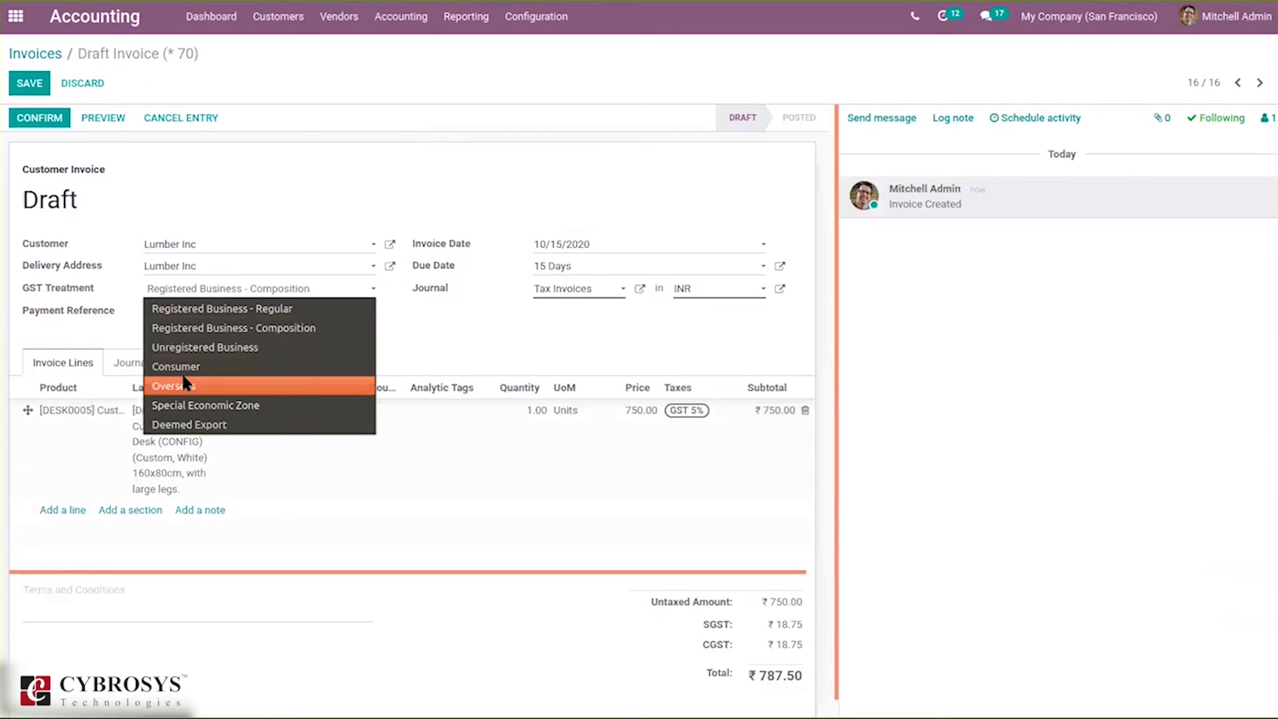
key("Escape")
left_click(54, 120)
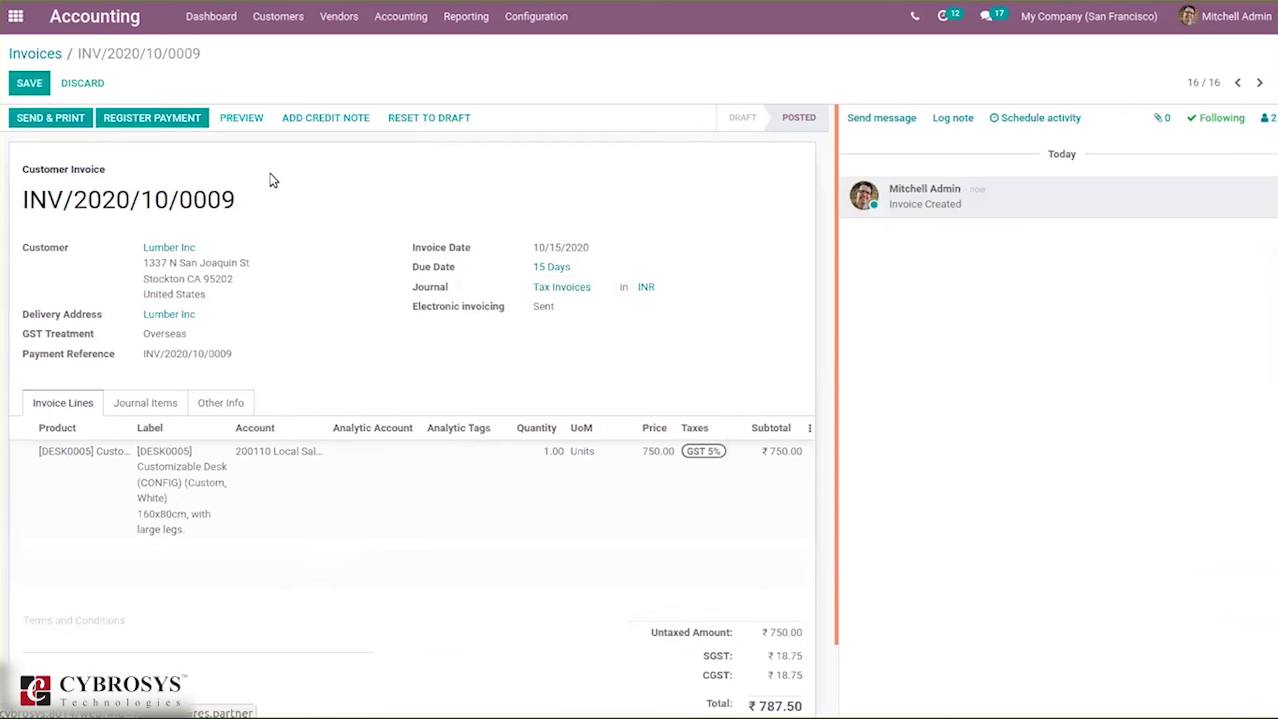
Open Lumber Inc's follow-up report from its customer record, send the second reminder by email and mark the follow-up as done.
left_click(180, 250)
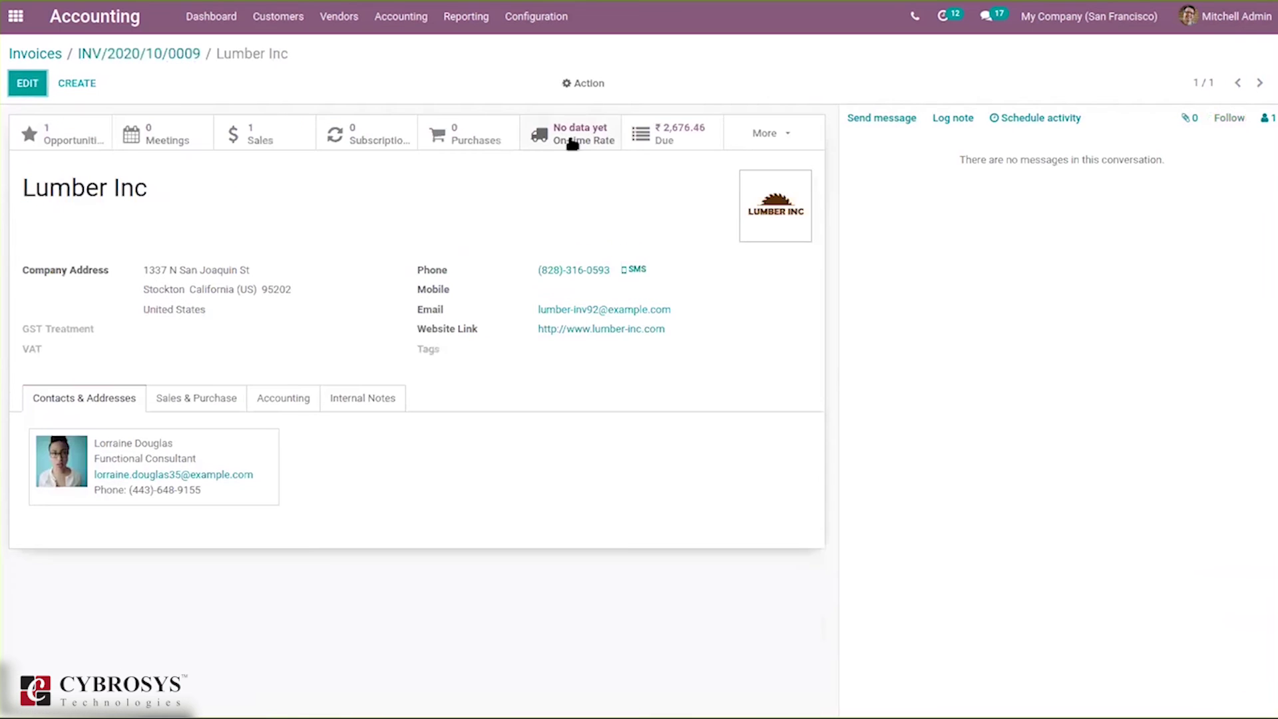
left_click(682, 128)
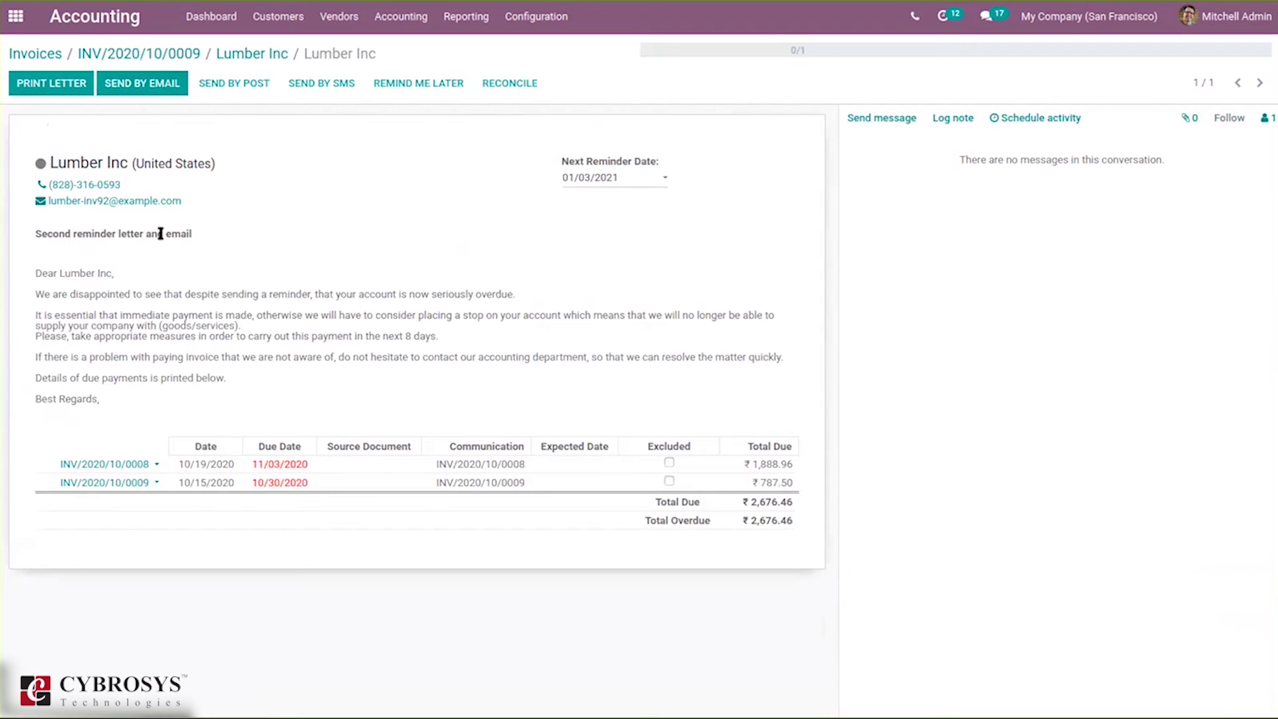
left_click(114, 88)
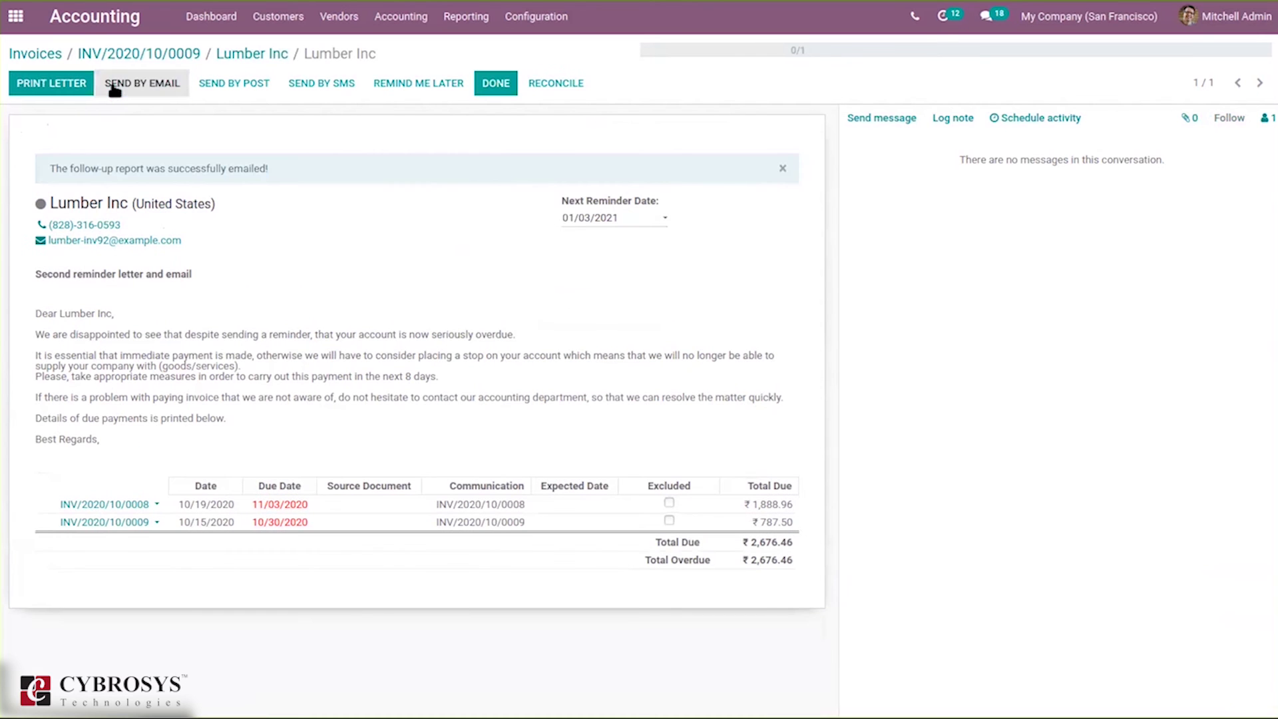
left_click(504, 90)
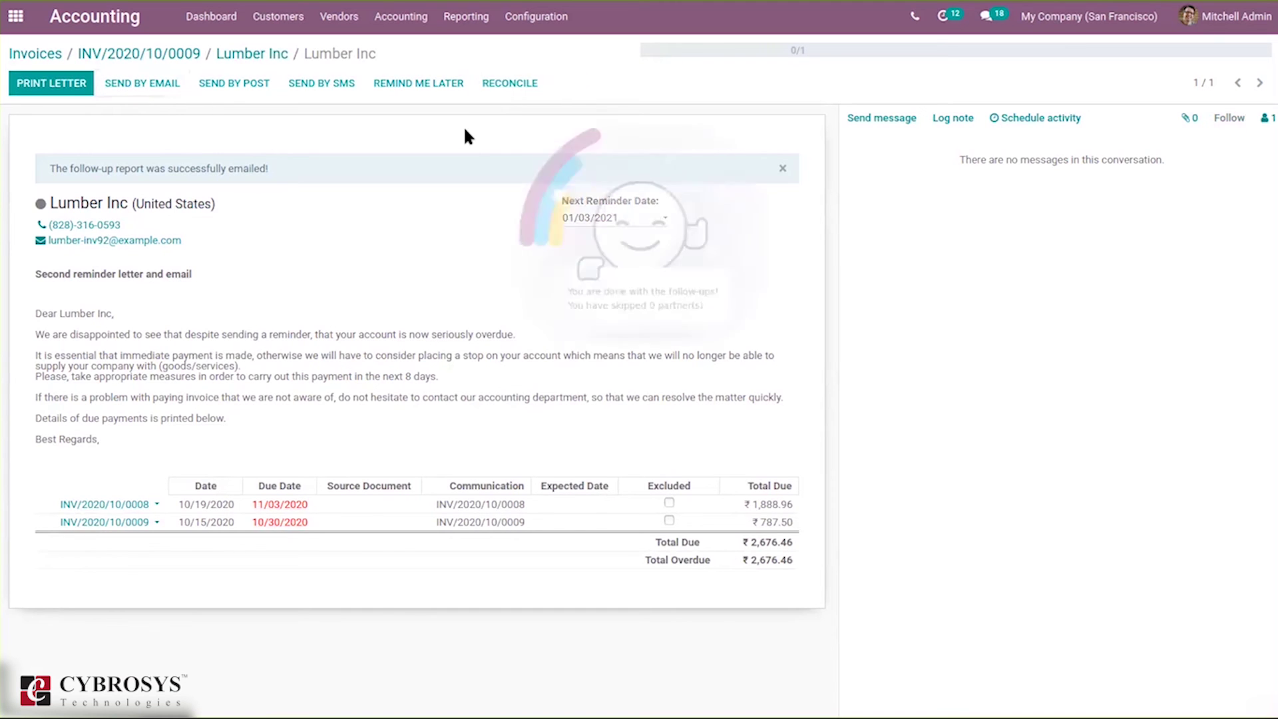
Open Lumber Inc's invoice INV/2020/10/0008 from the customer invoices and register its payment.
left_click(300, 19)
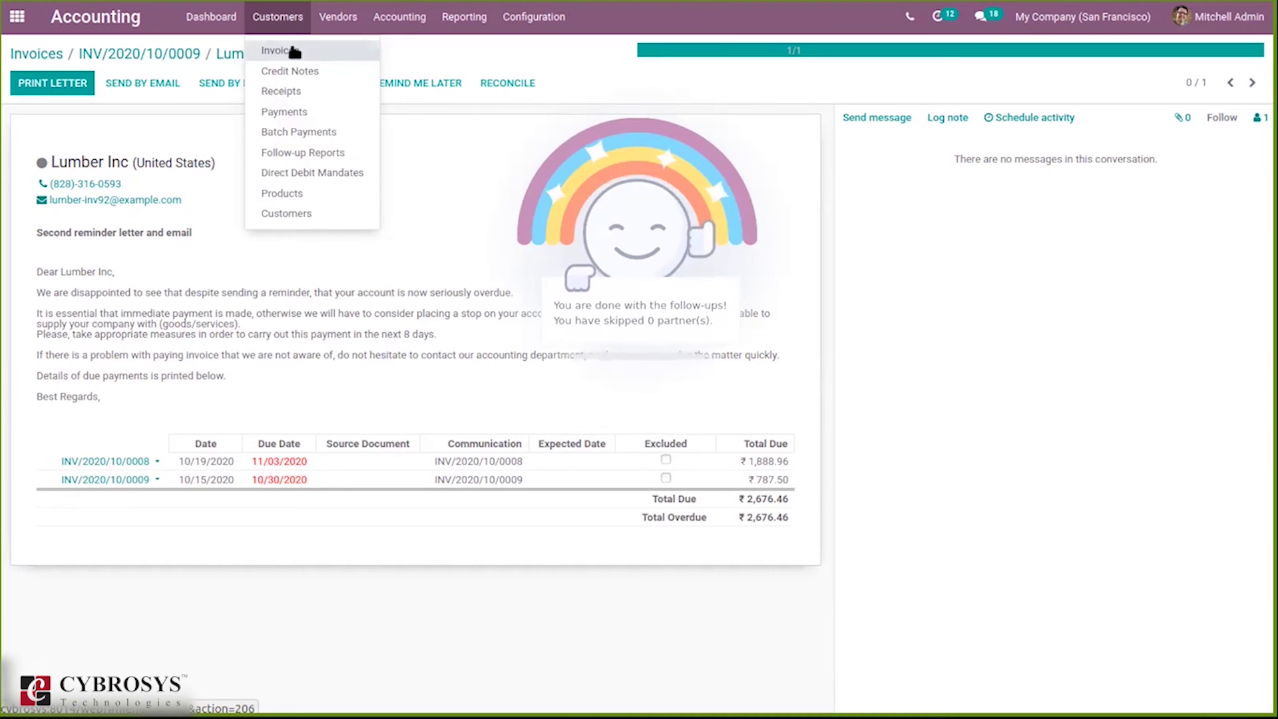
left_click(290, 51)
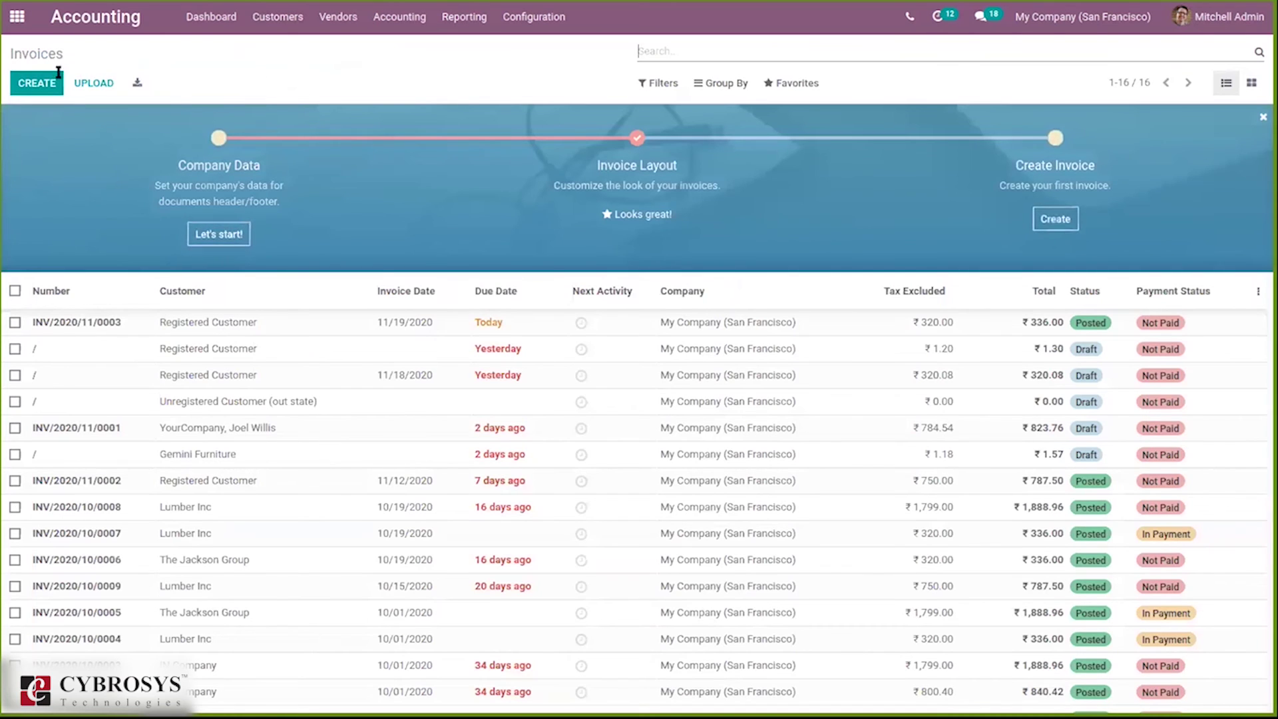
left_click(328, 505)
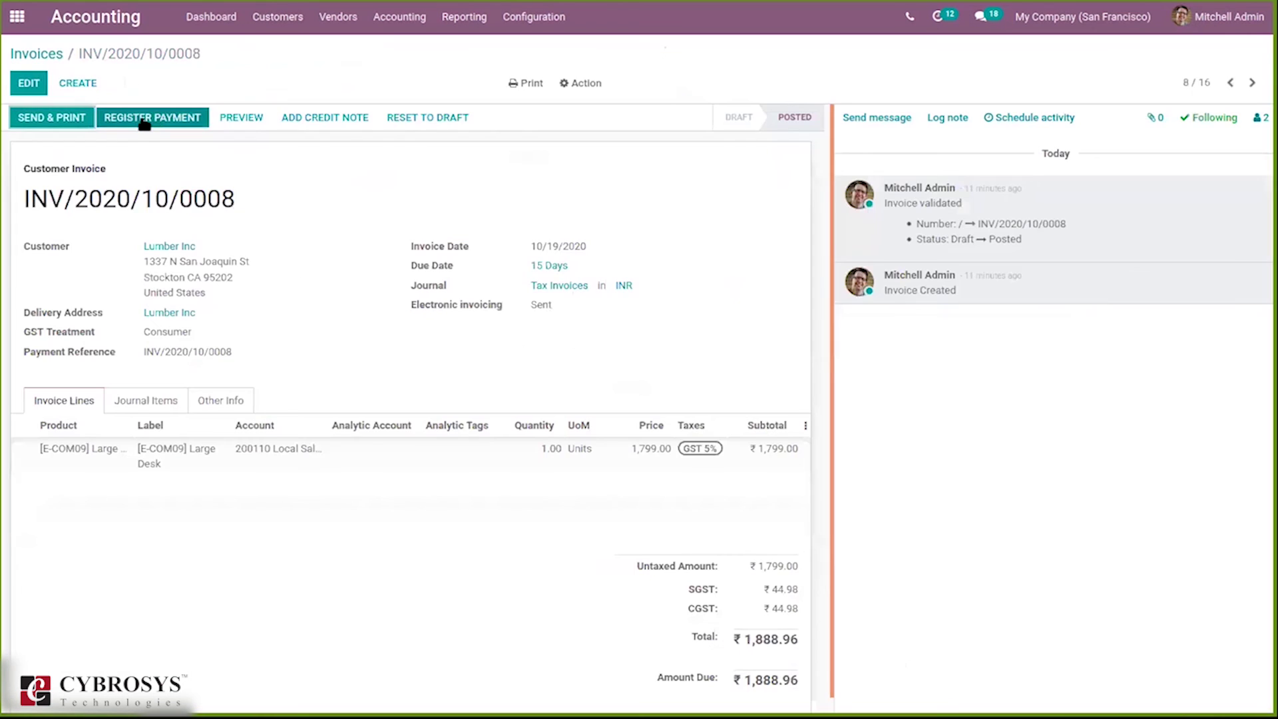
left_click(144, 120)
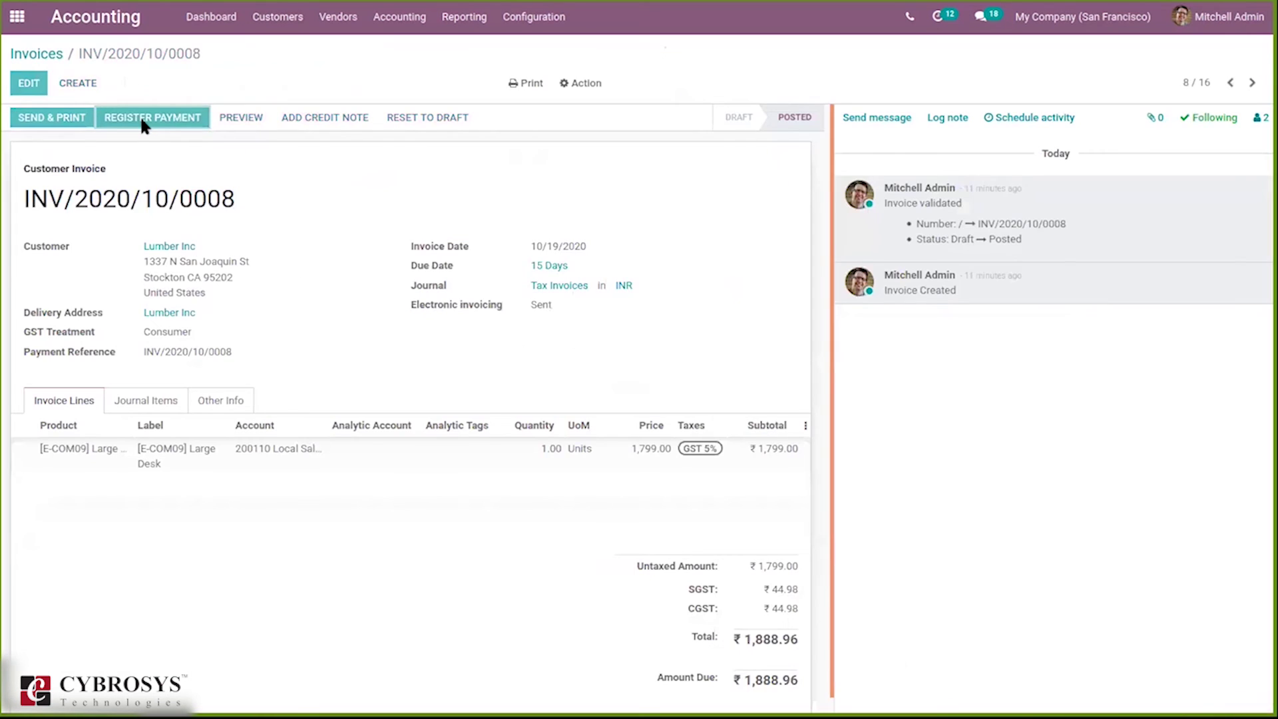
left_click(299, 281)
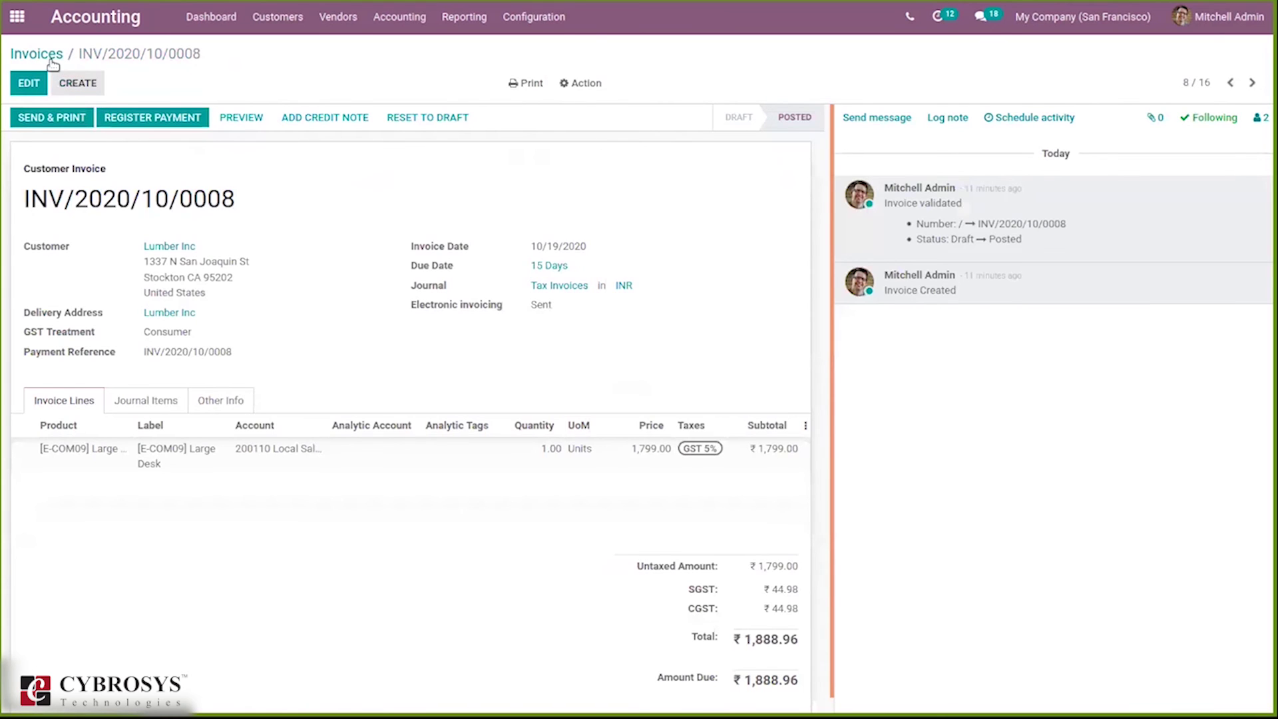
Open Lumber Inc's invoice INV/2020/10/0009 and register its full payment with the Manual payment method.
left_click(38, 54)
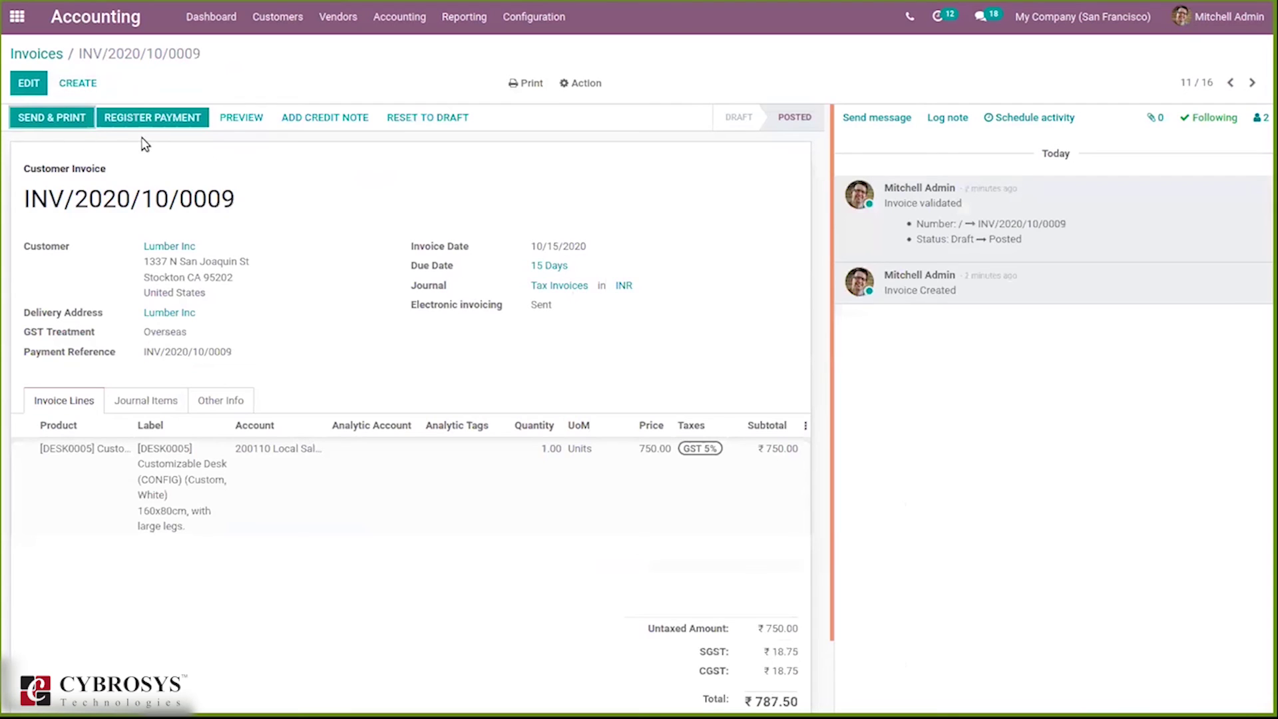
left_click(125, 123)
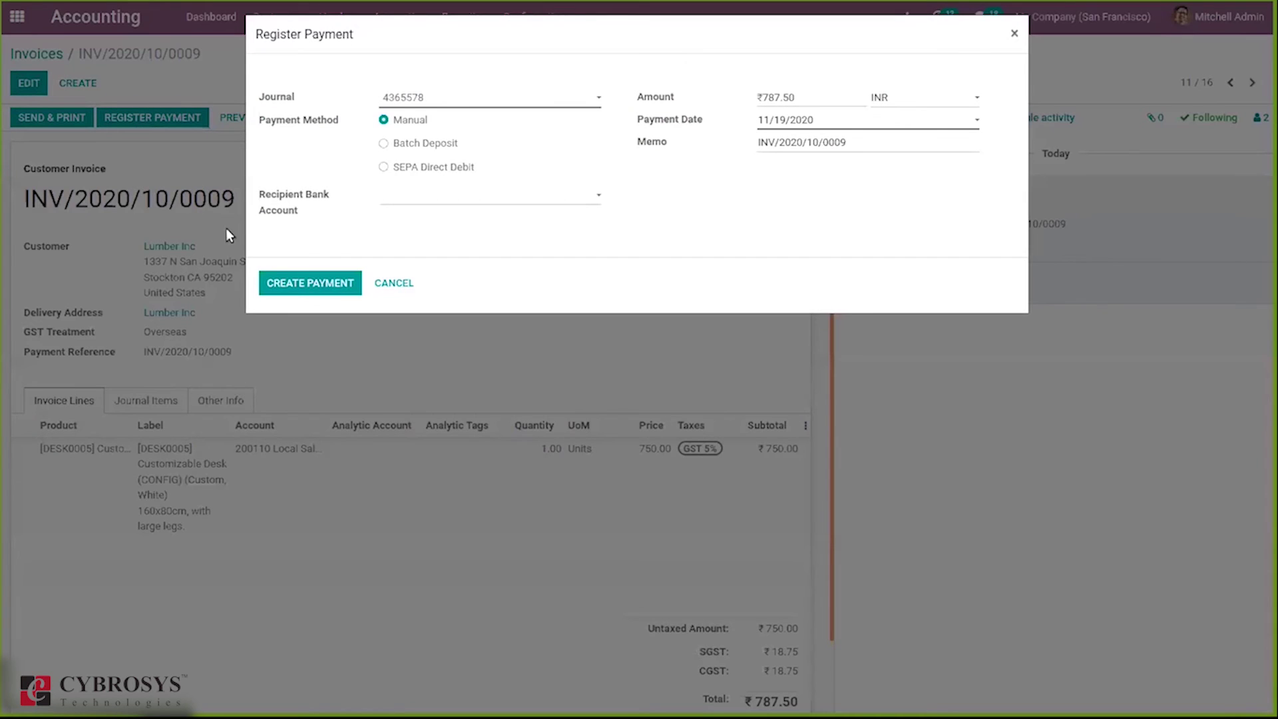
left_click(297, 295)
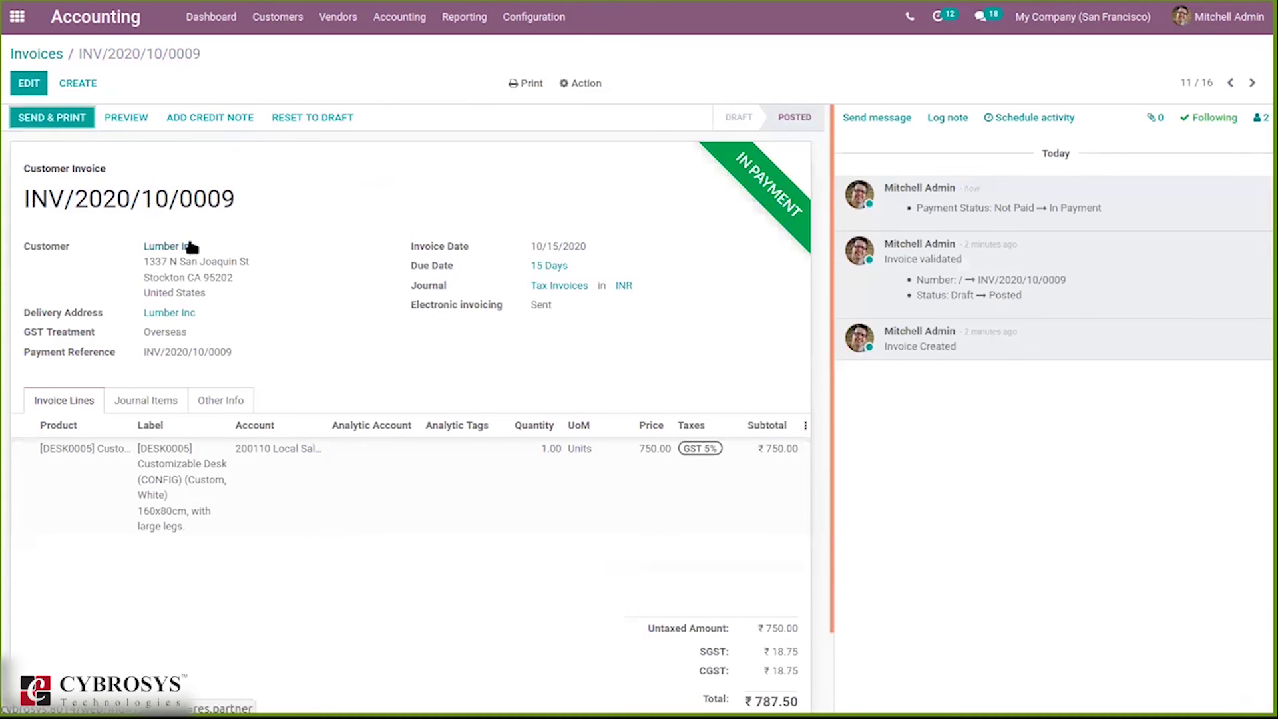
Check Lumber Inc's customer record, then review the follow-up reports without the In need of action filter.
left_click(187, 246)
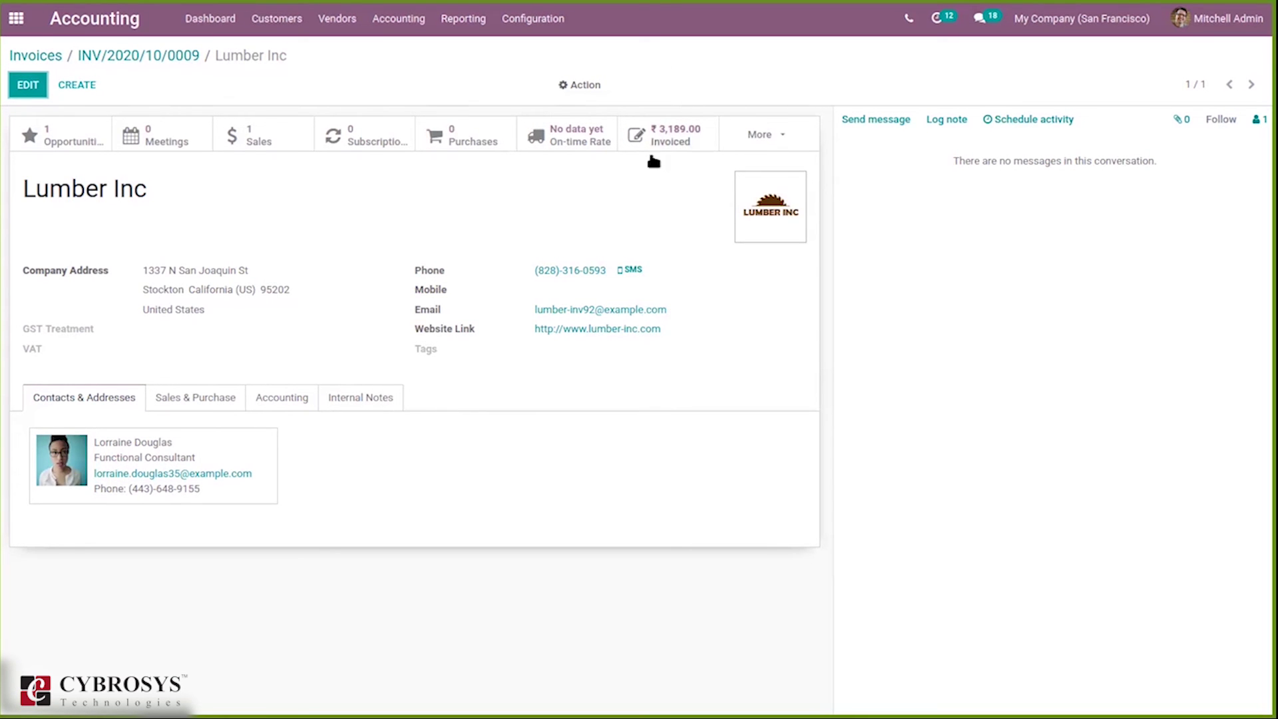
left_click(255, 26)
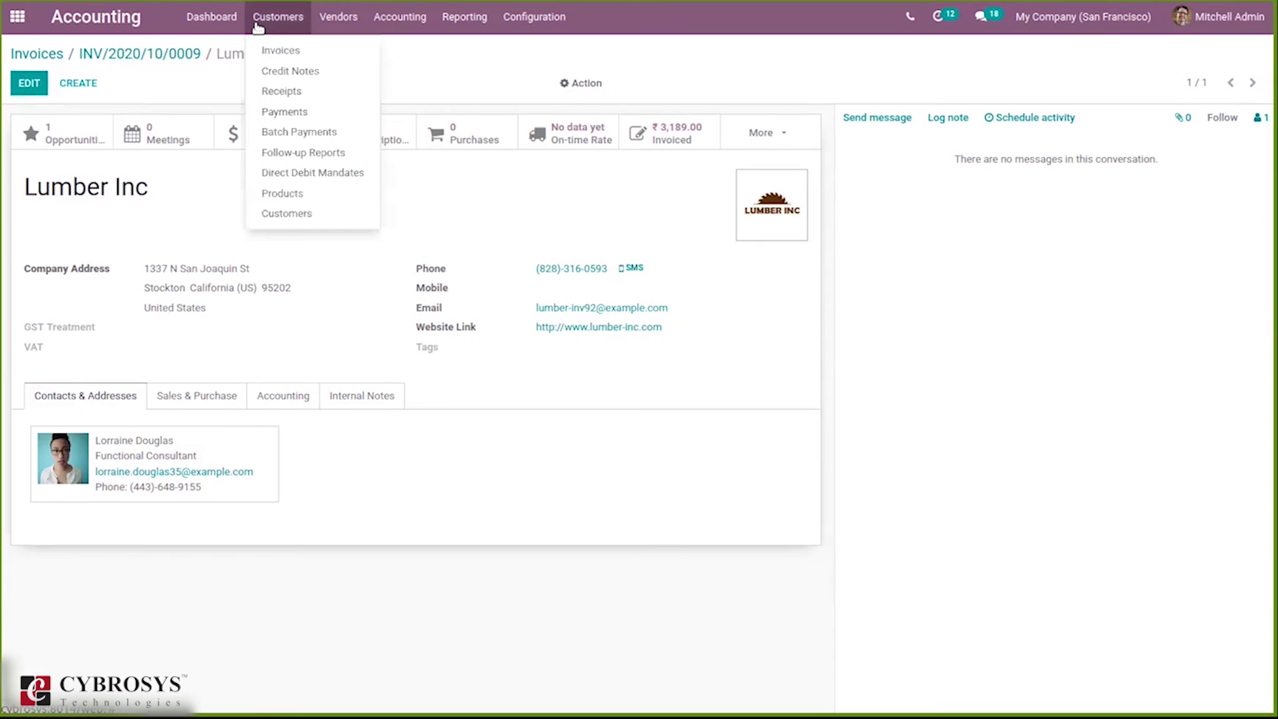
left_click(306, 152)
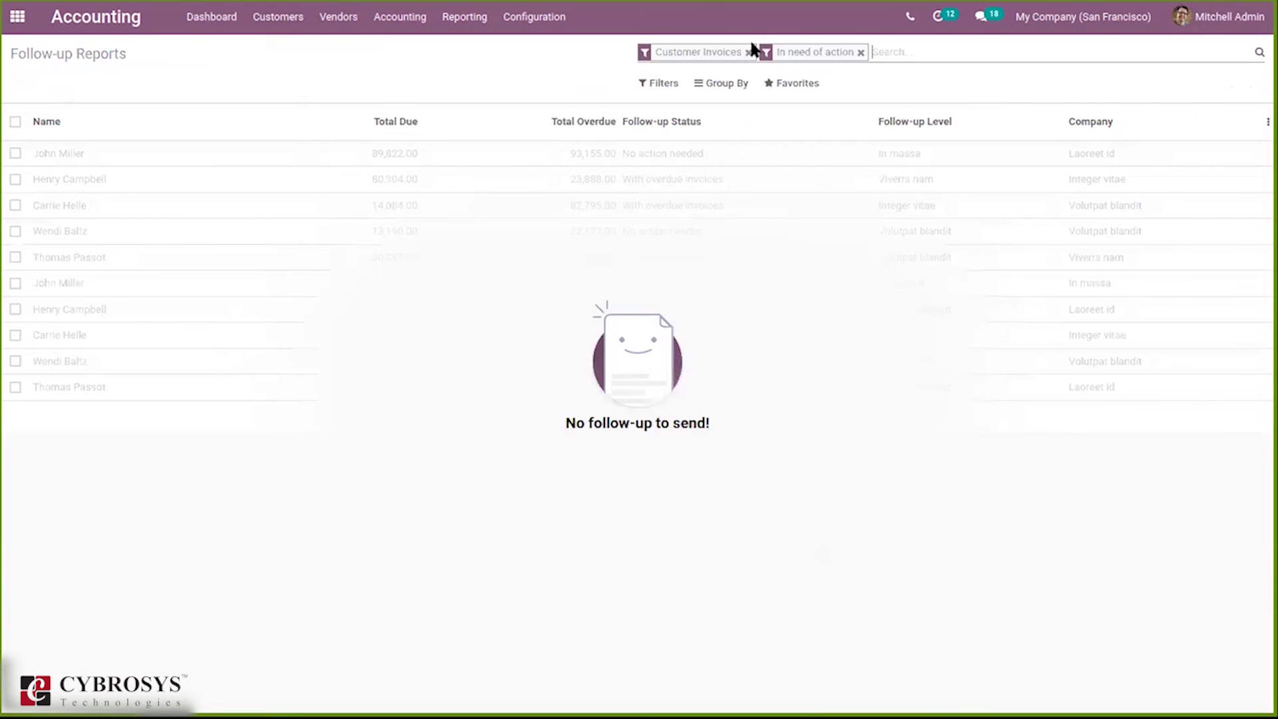
left_click(861, 52)
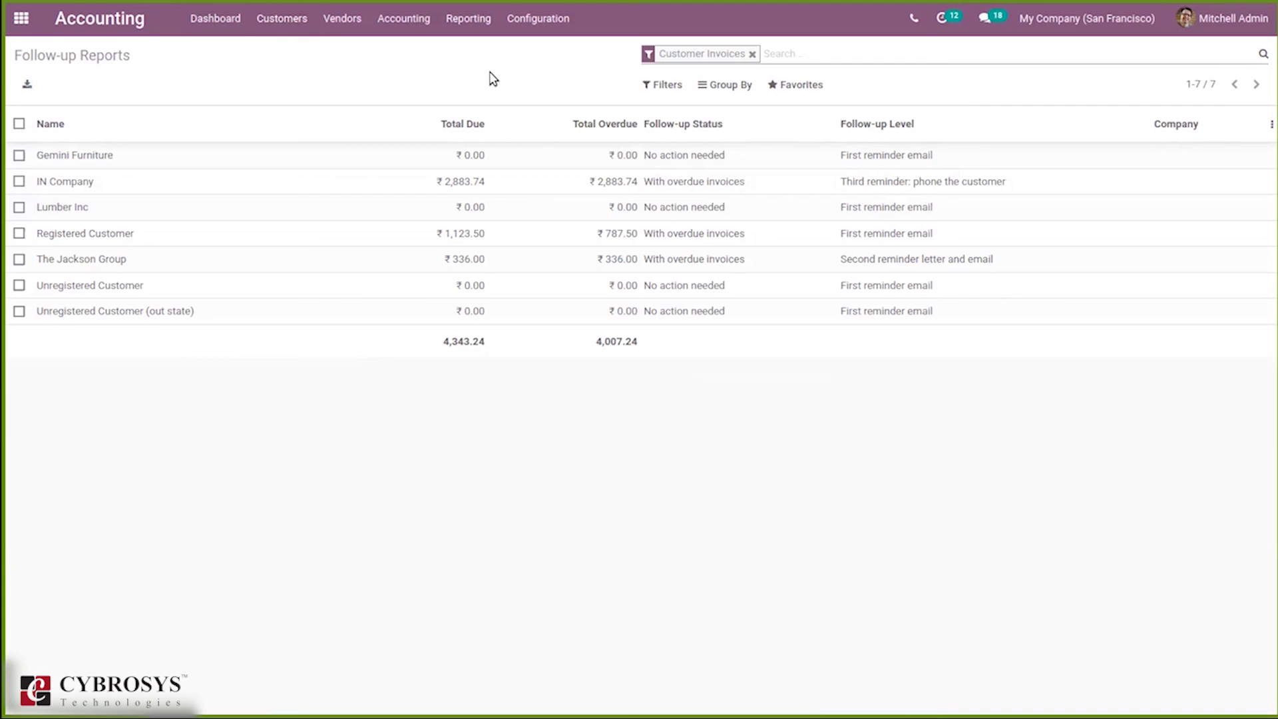
Open the Tax Invoices journal and review its advanced settings.
left_click(537, 17)
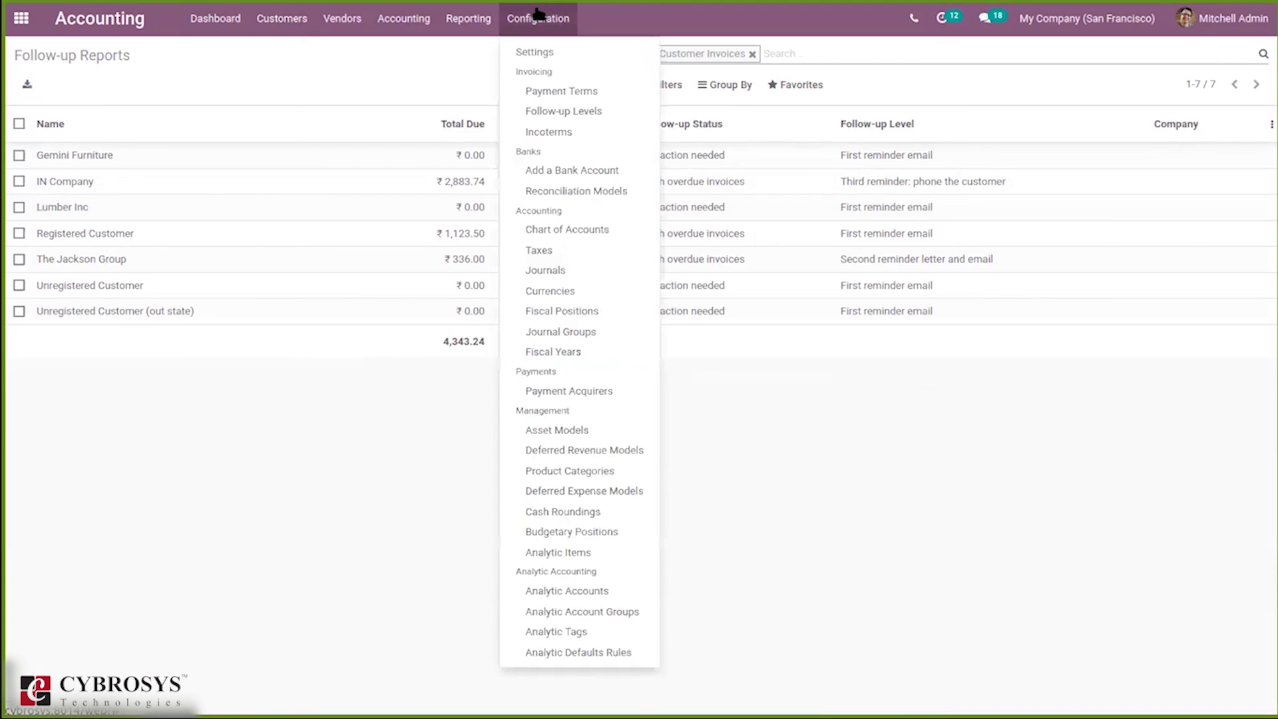
left_click(558, 272)
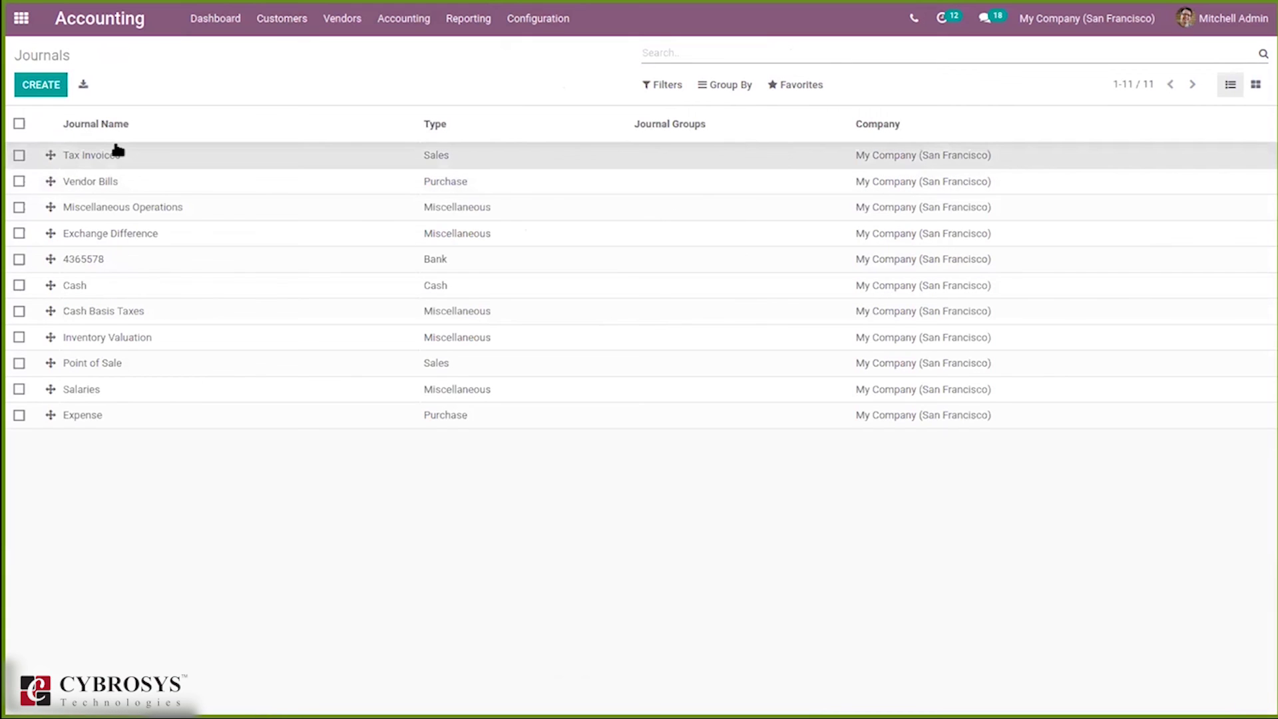
left_click(118, 152)
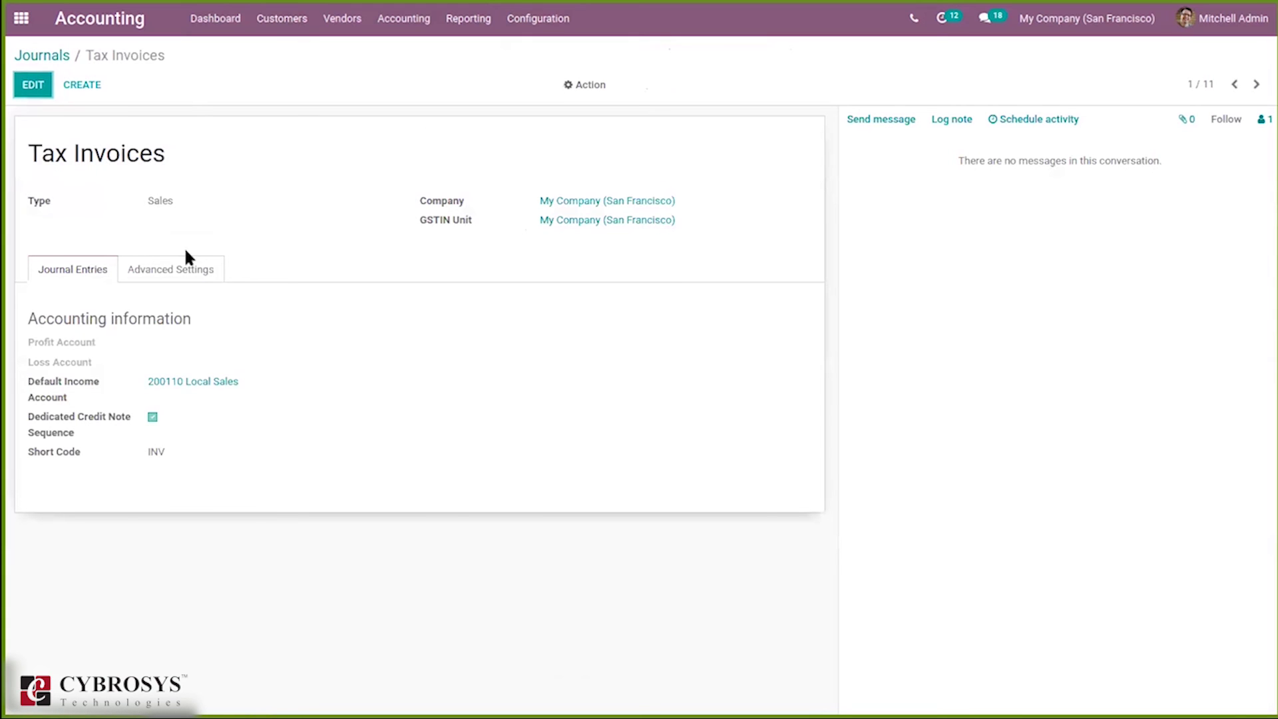
left_click(138, 272)
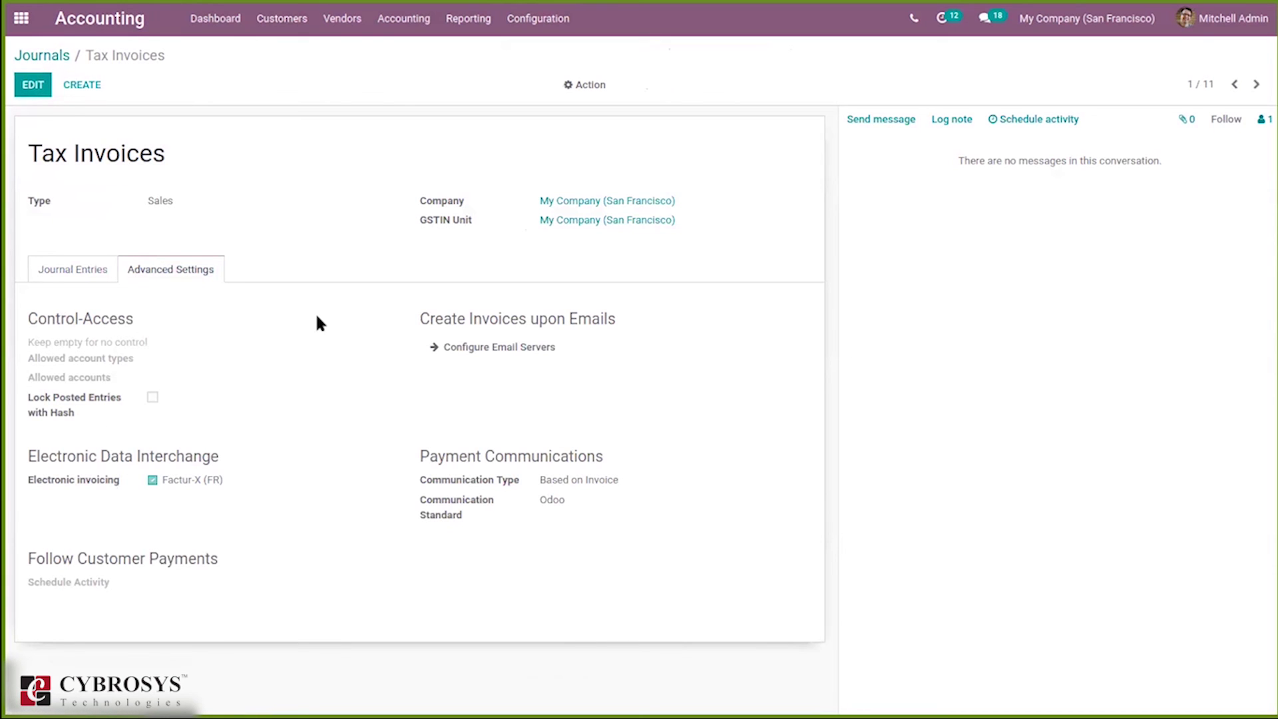
Try Meeting as the scheduled activity for following customer payments in the Tax Invoices journal, and discard the changes.
left_click(39, 90)
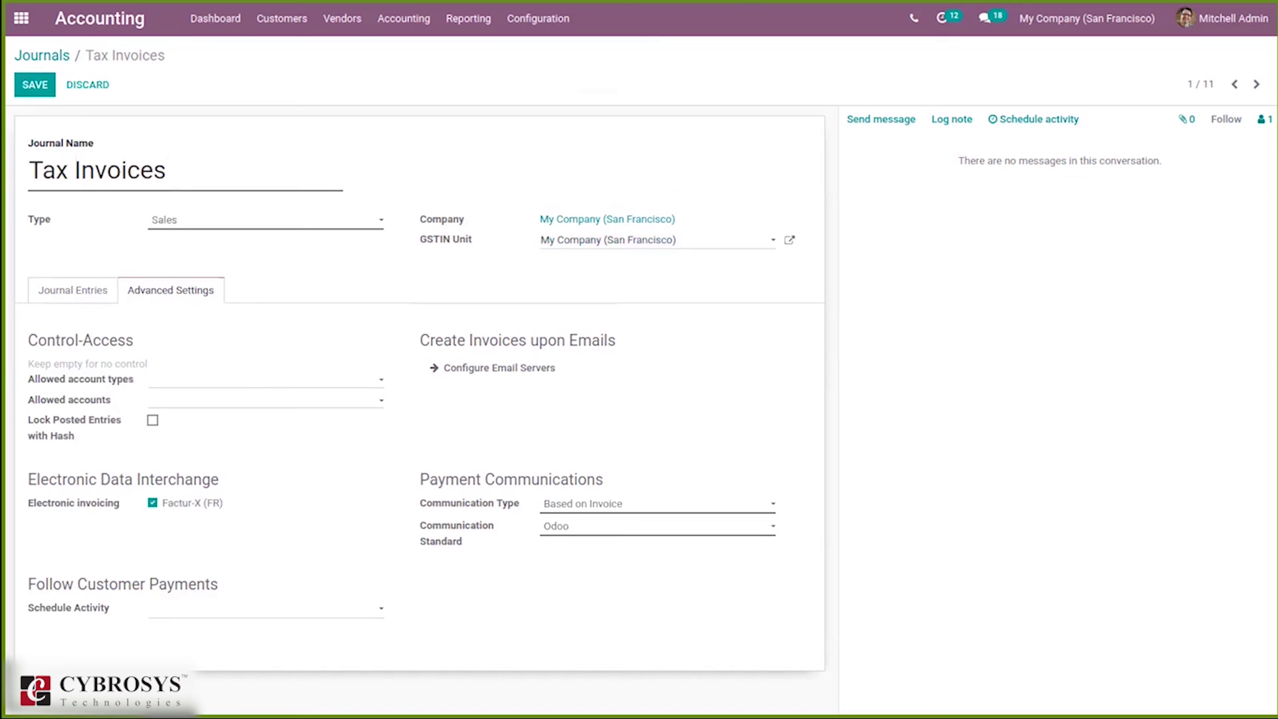
left_click(217, 610)
left_click(177, 460)
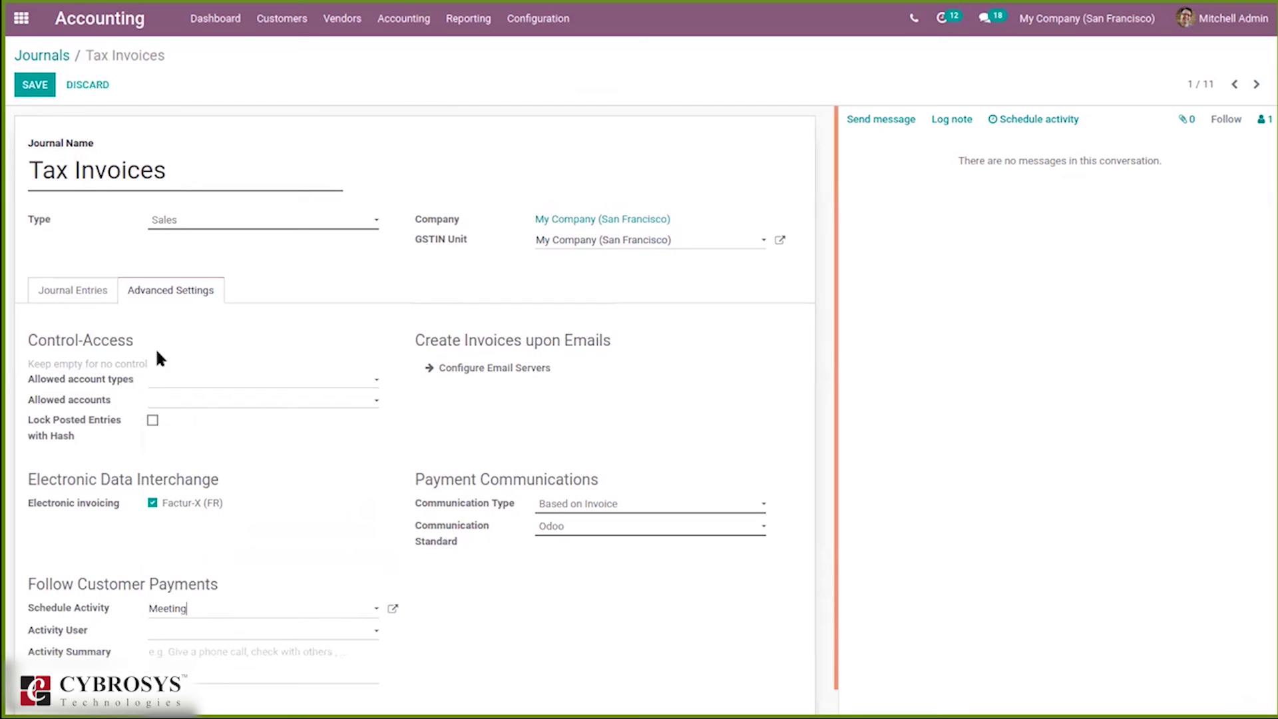
left_click(39, 56)
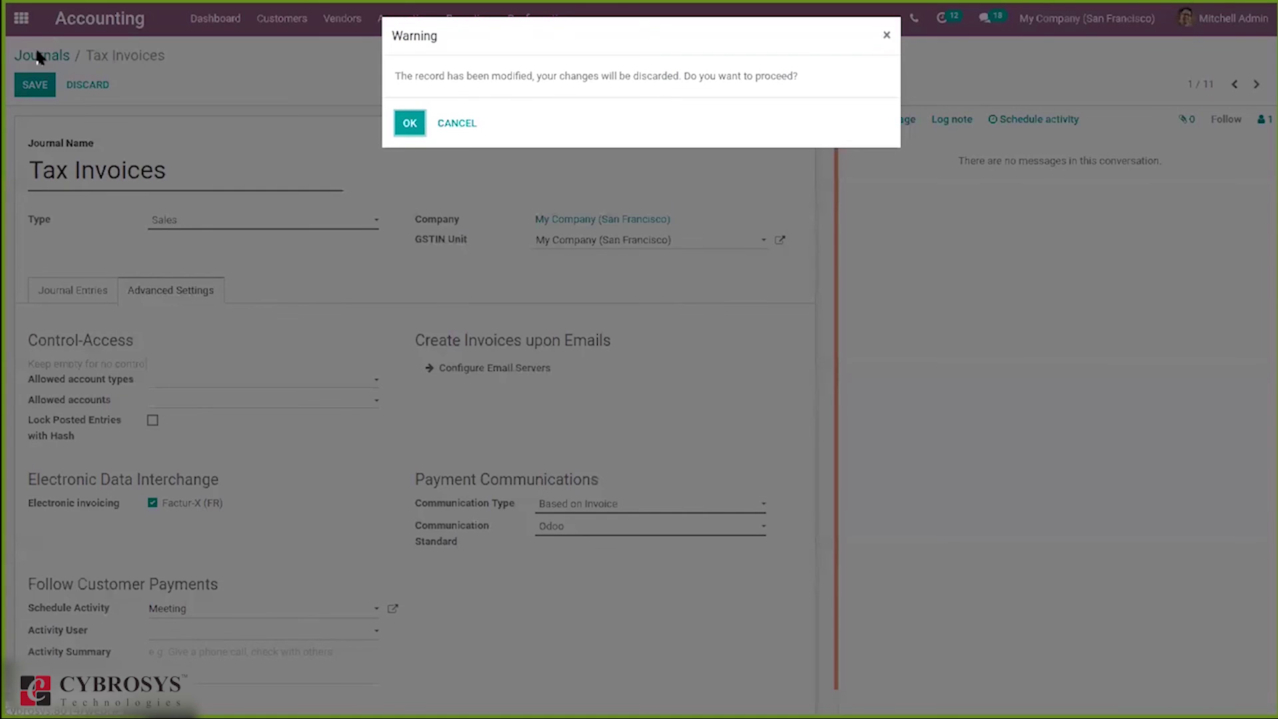
left_click(408, 124)
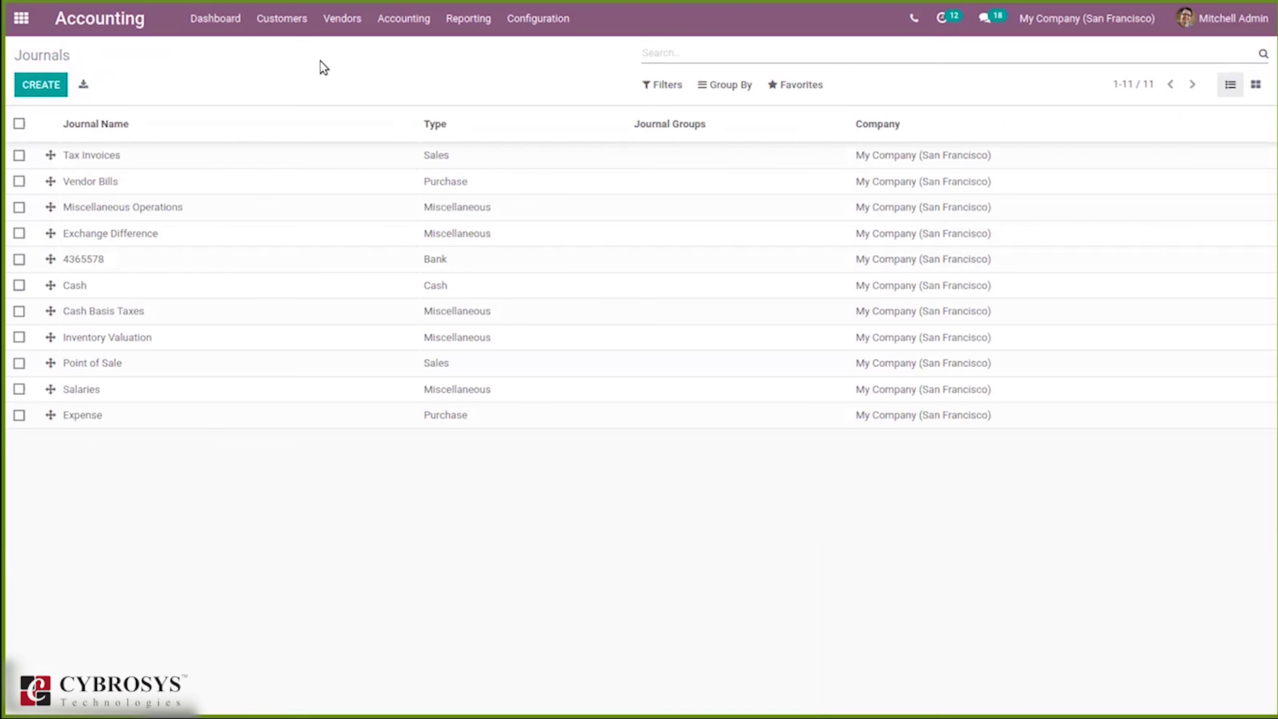
Return to the customer follow-up reports.
left_click(282, 27)
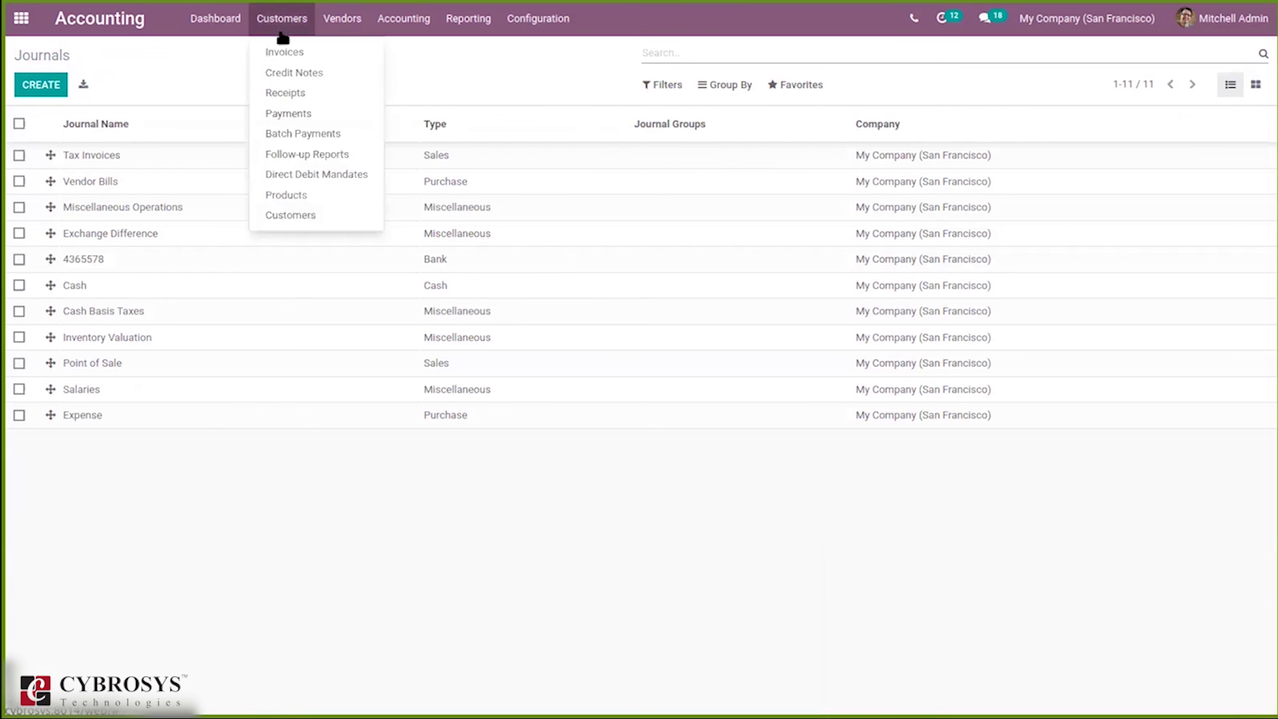
left_click(337, 156)
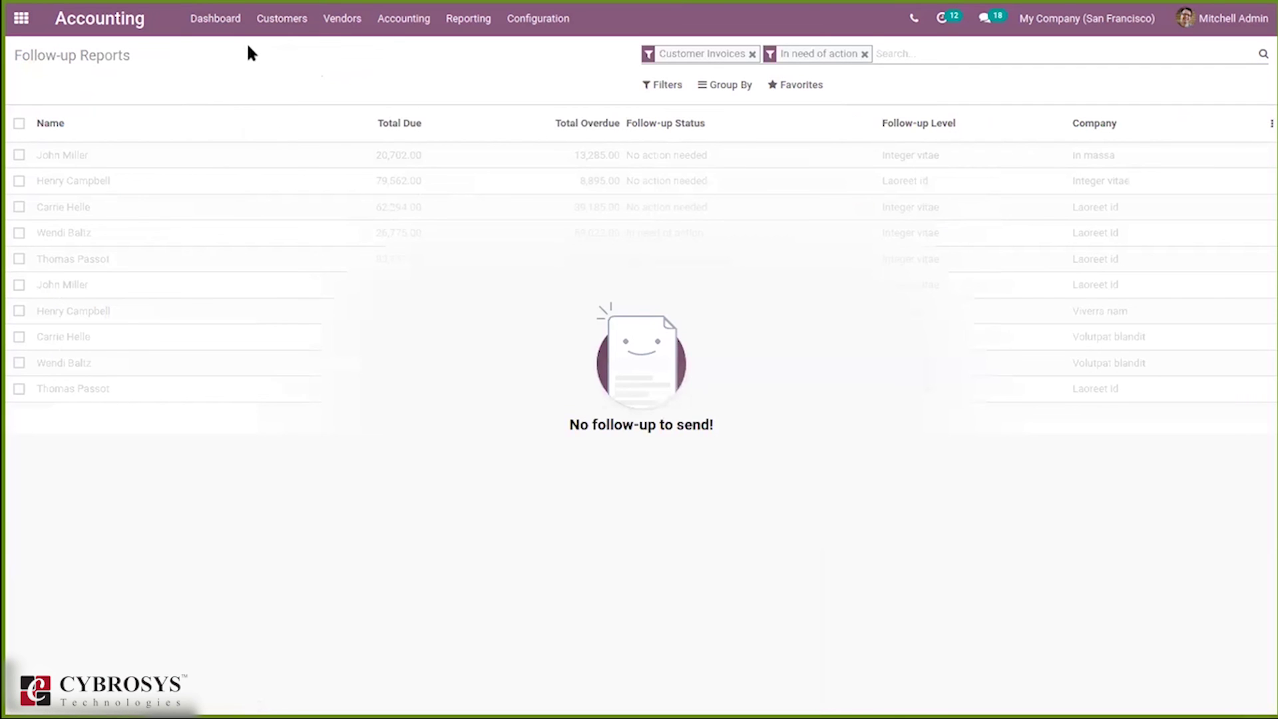